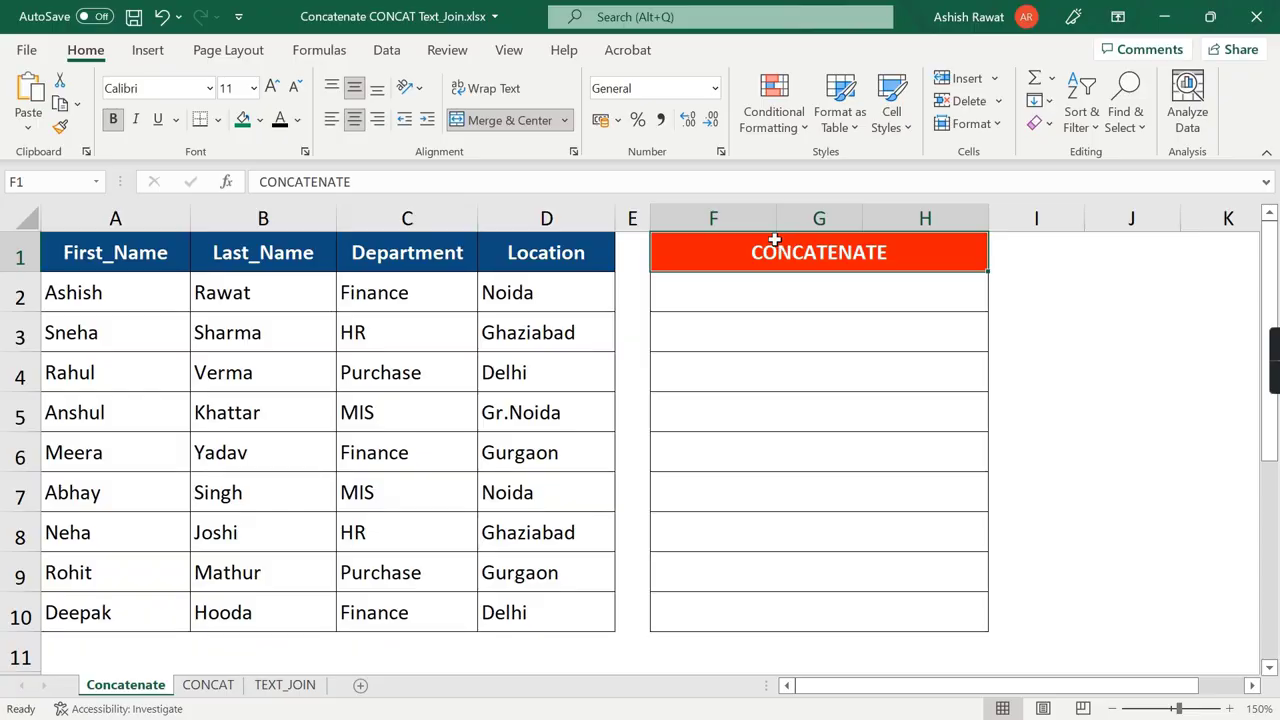
- Browse the CONCAT and TEXT_JOIN sheets, then on Concatenate select headers A1:D1 and cell F2
left_click(208, 686)
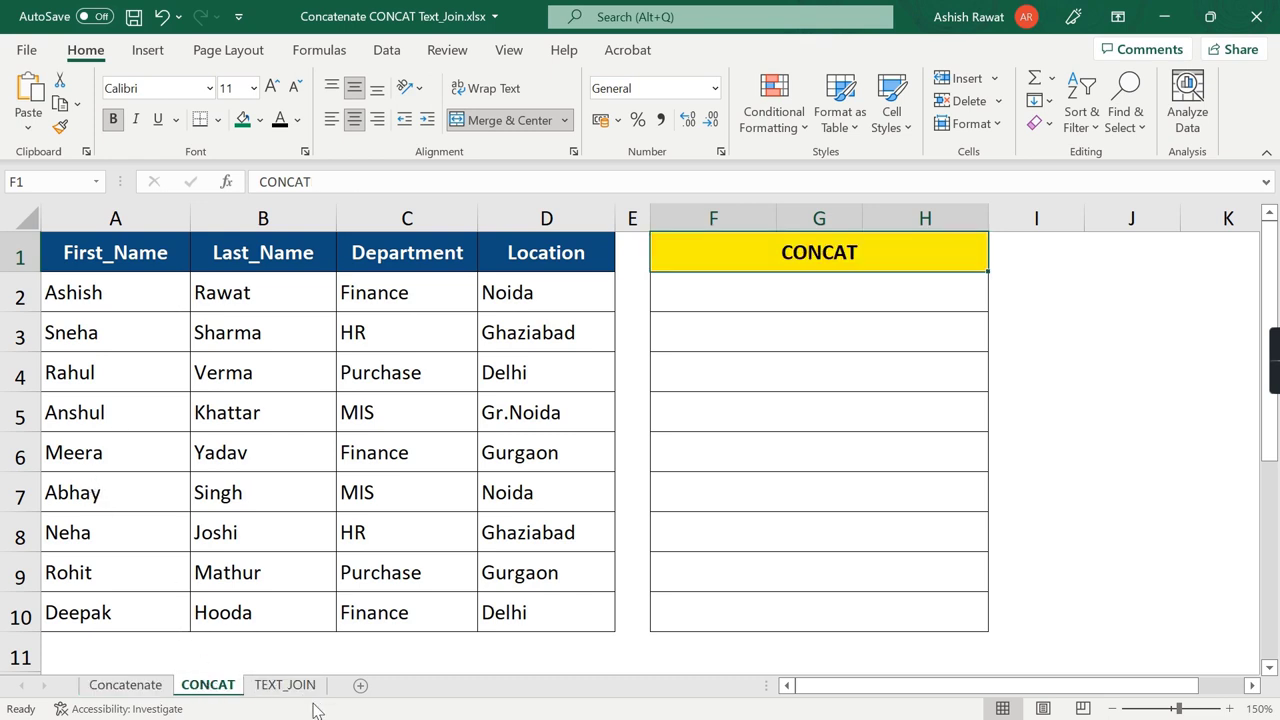
left_click(290, 688)
left_click(140, 684)
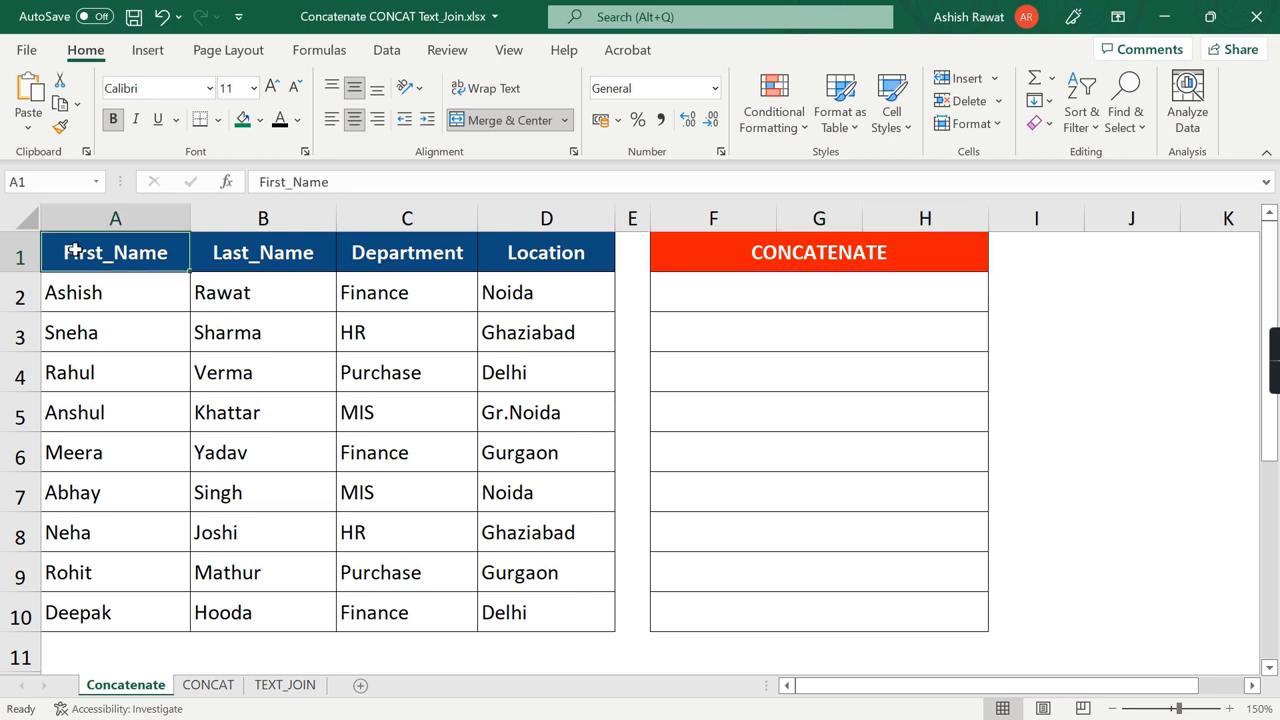
left_click_drag(68, 251, 519, 254)
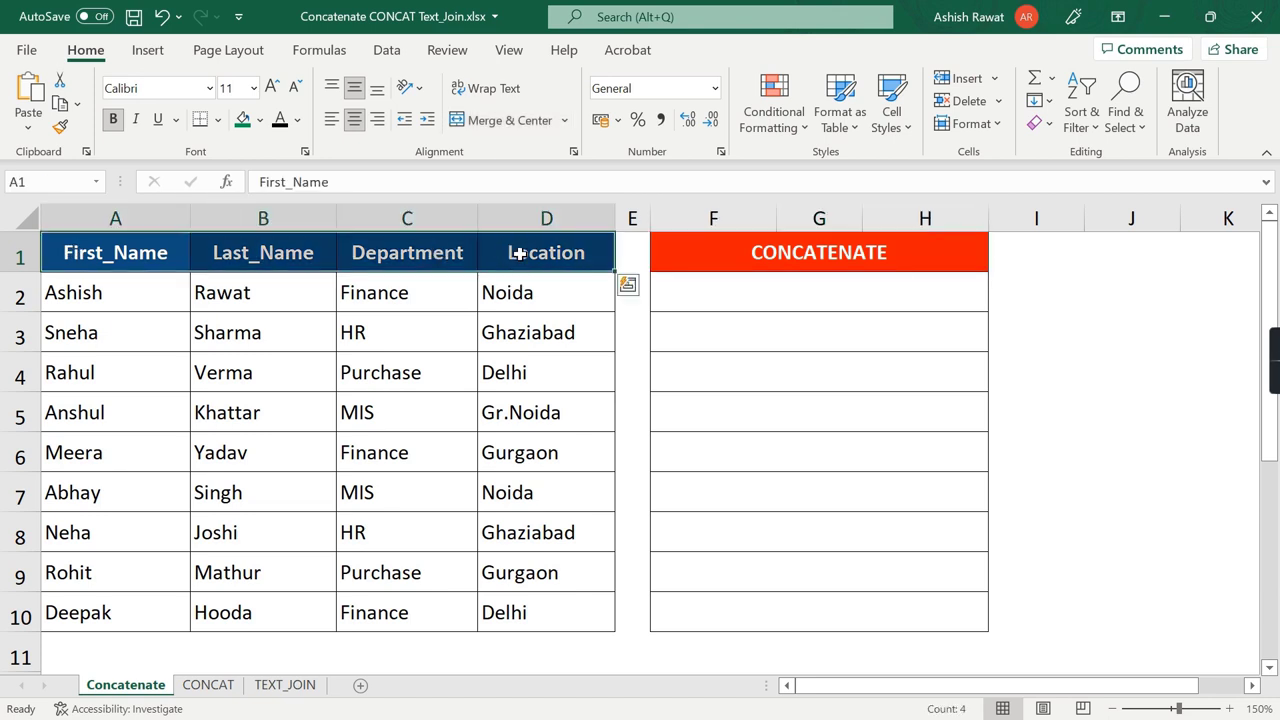
left_click(756, 298)
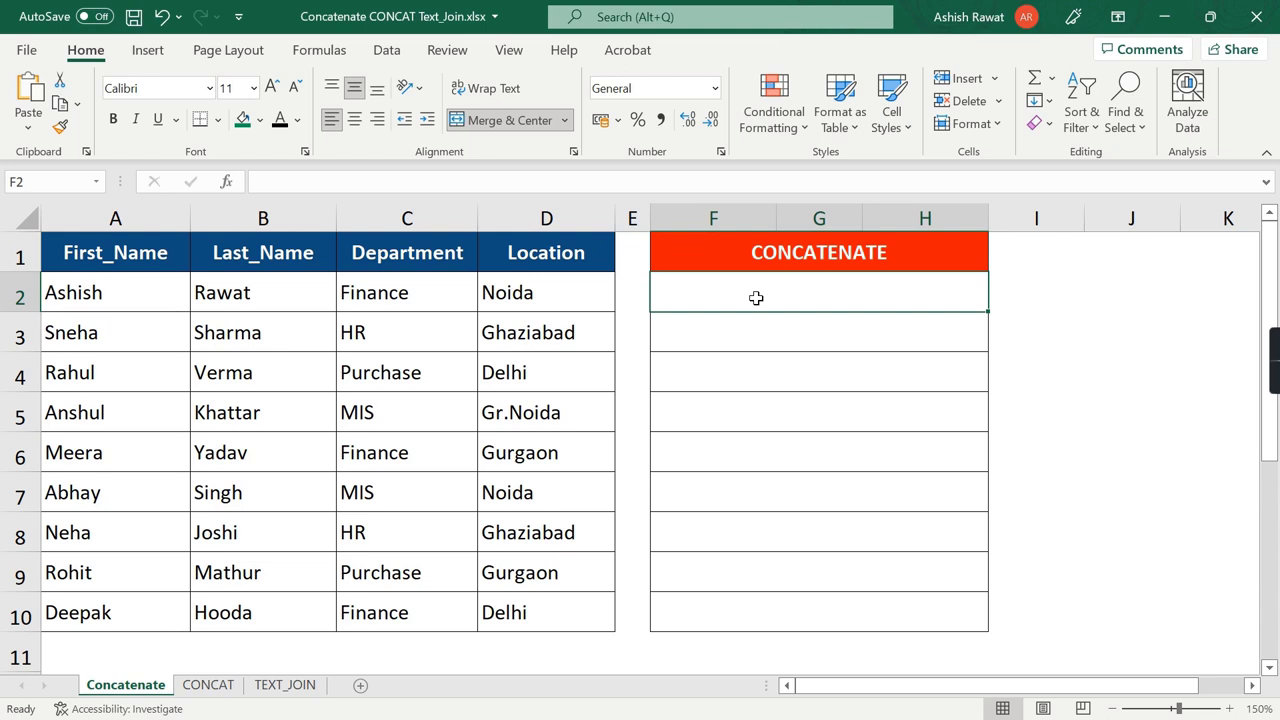
type("=CONCATENATE(")
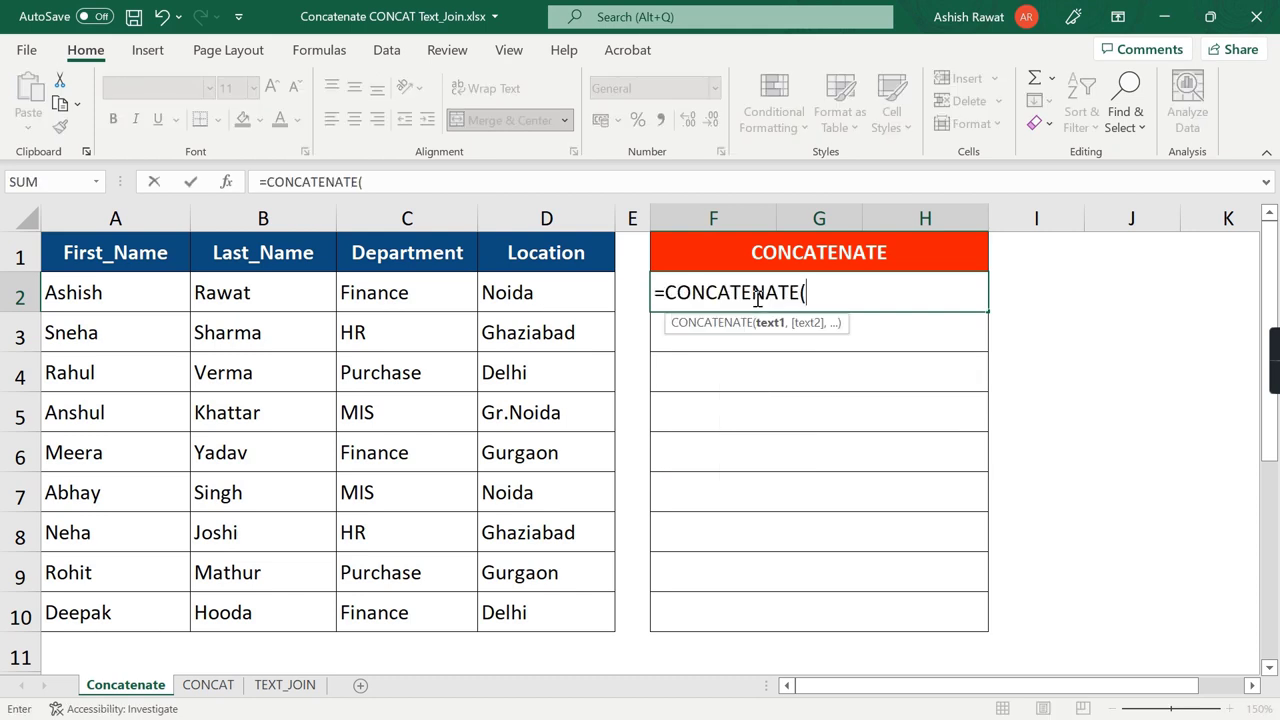
key("BackSpace")
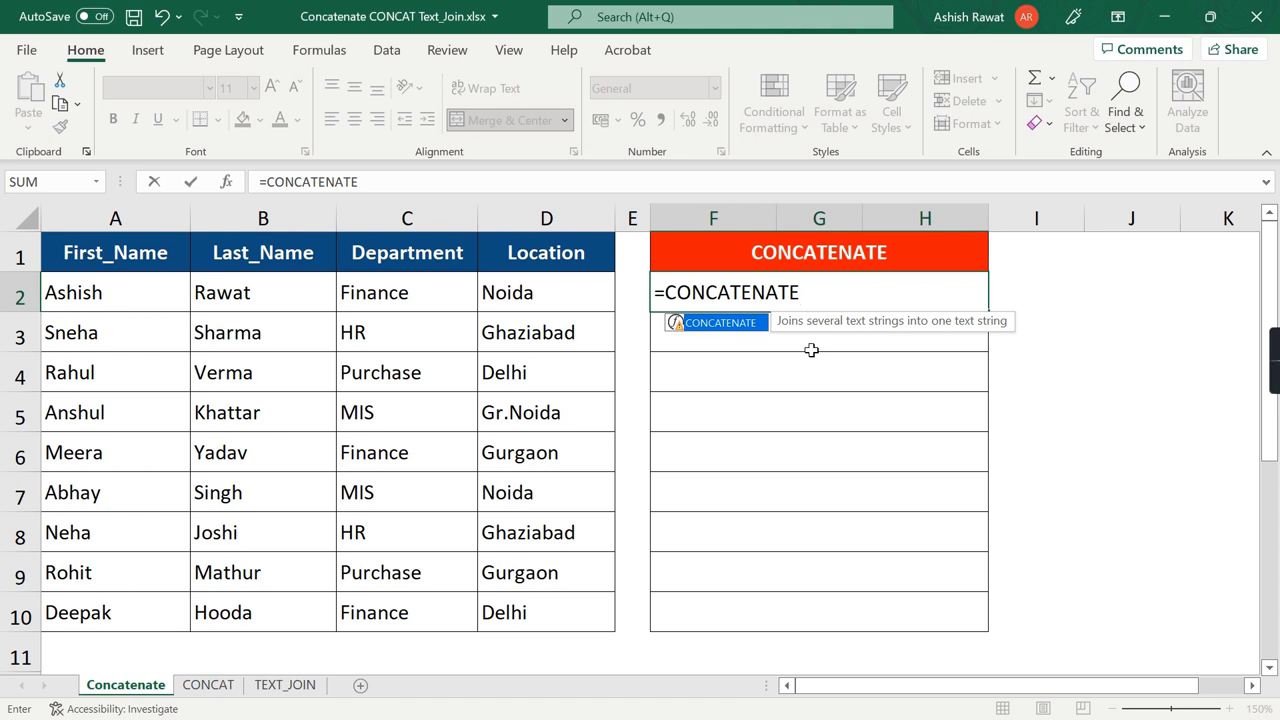
type("(")
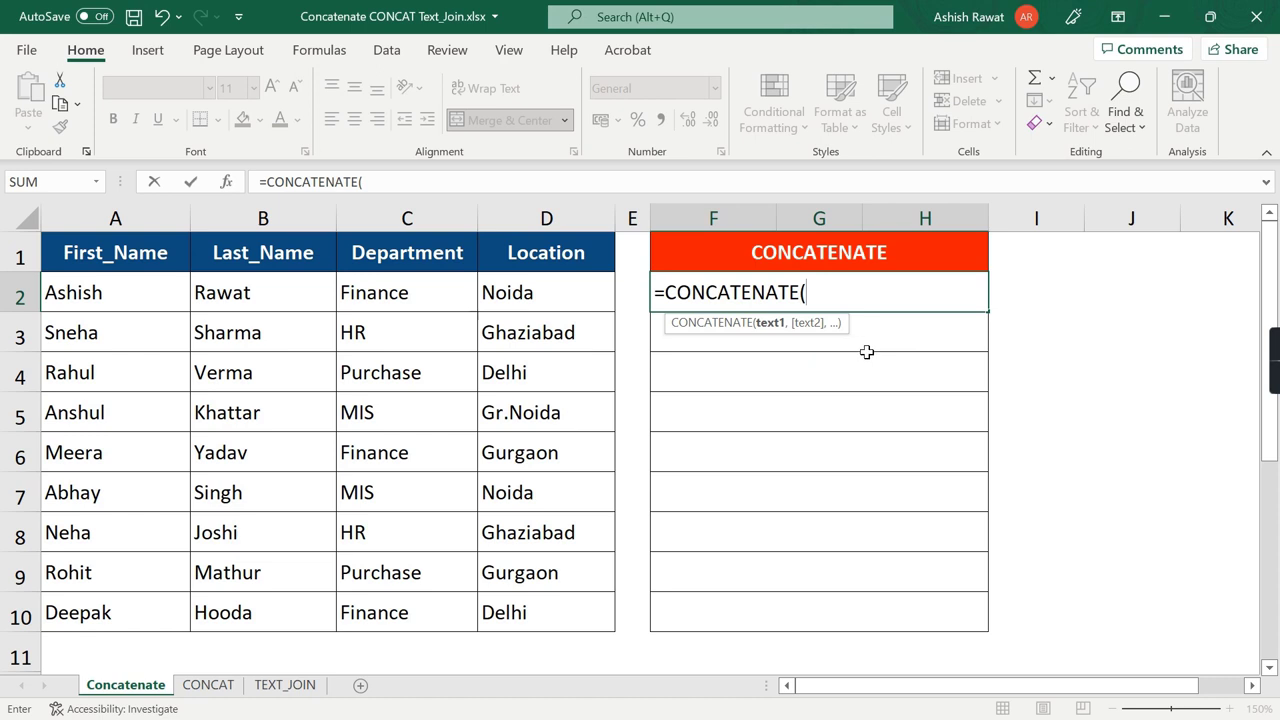
left_click(151, 304)
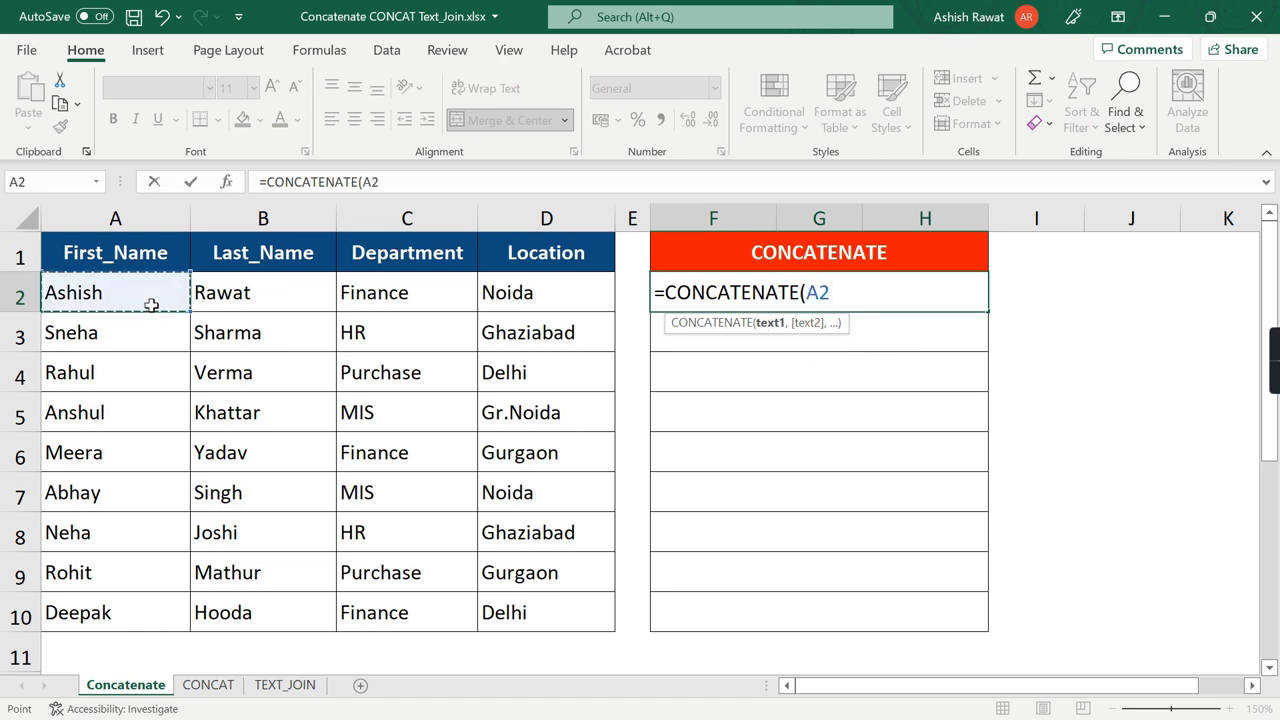
type(",")
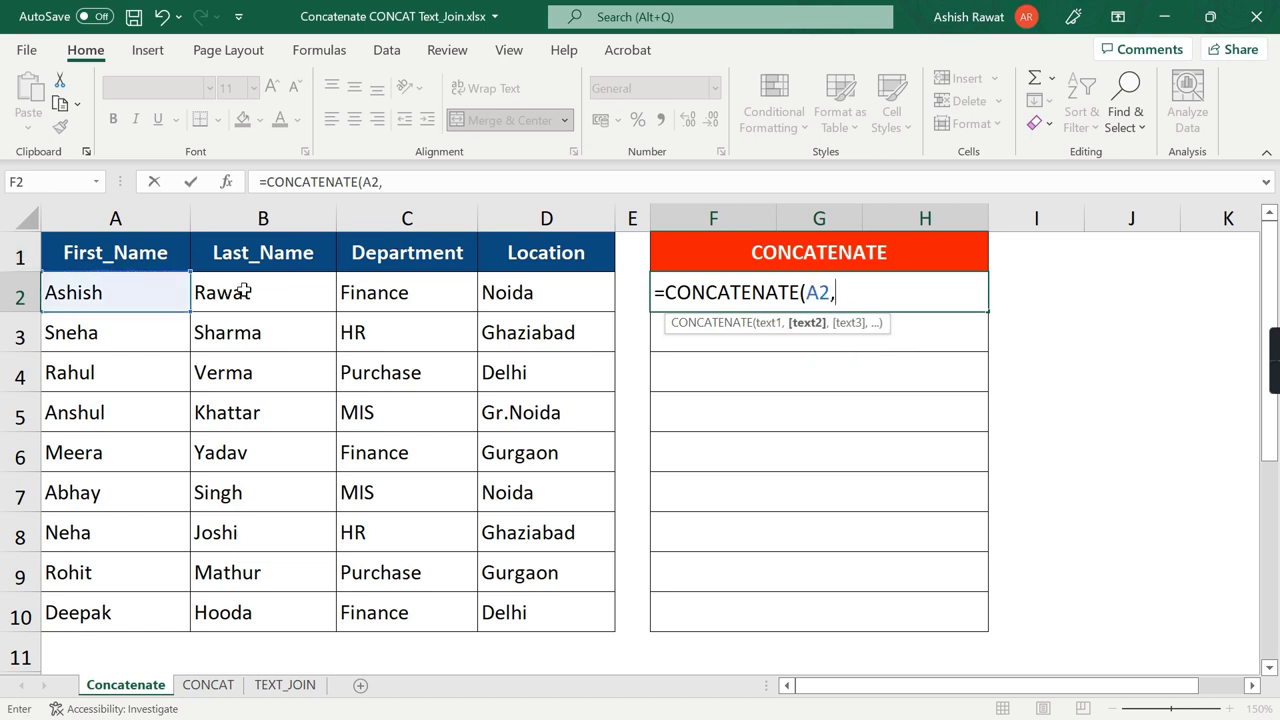
left_click(243, 291)
type(",")
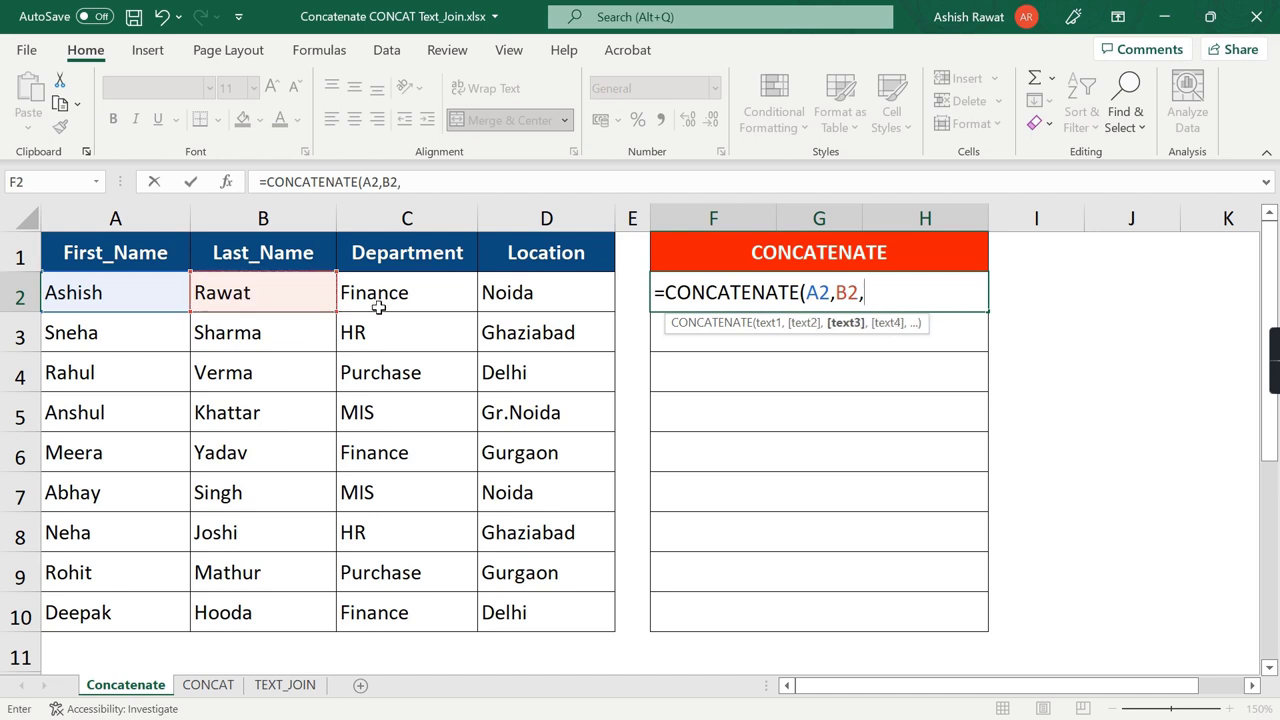
left_click(378, 296)
type(",")
left_click(510, 291)
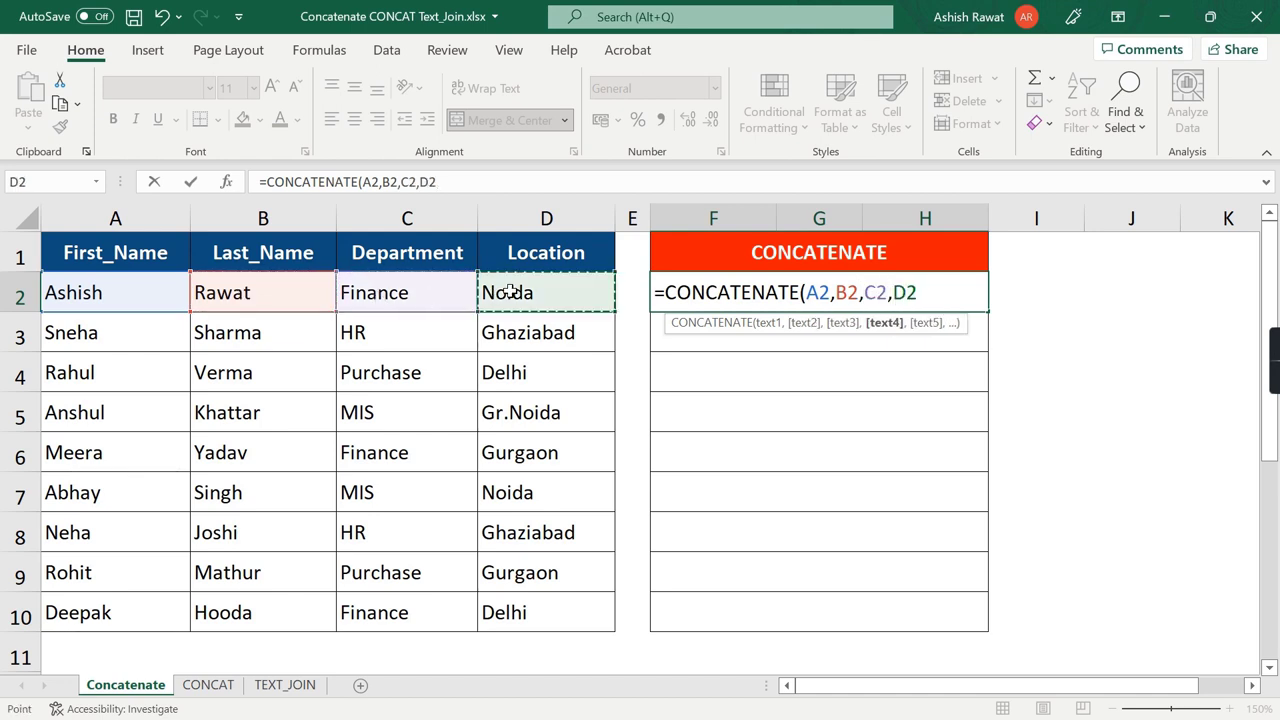
type(")")
key("Return")
left_click(744, 278)
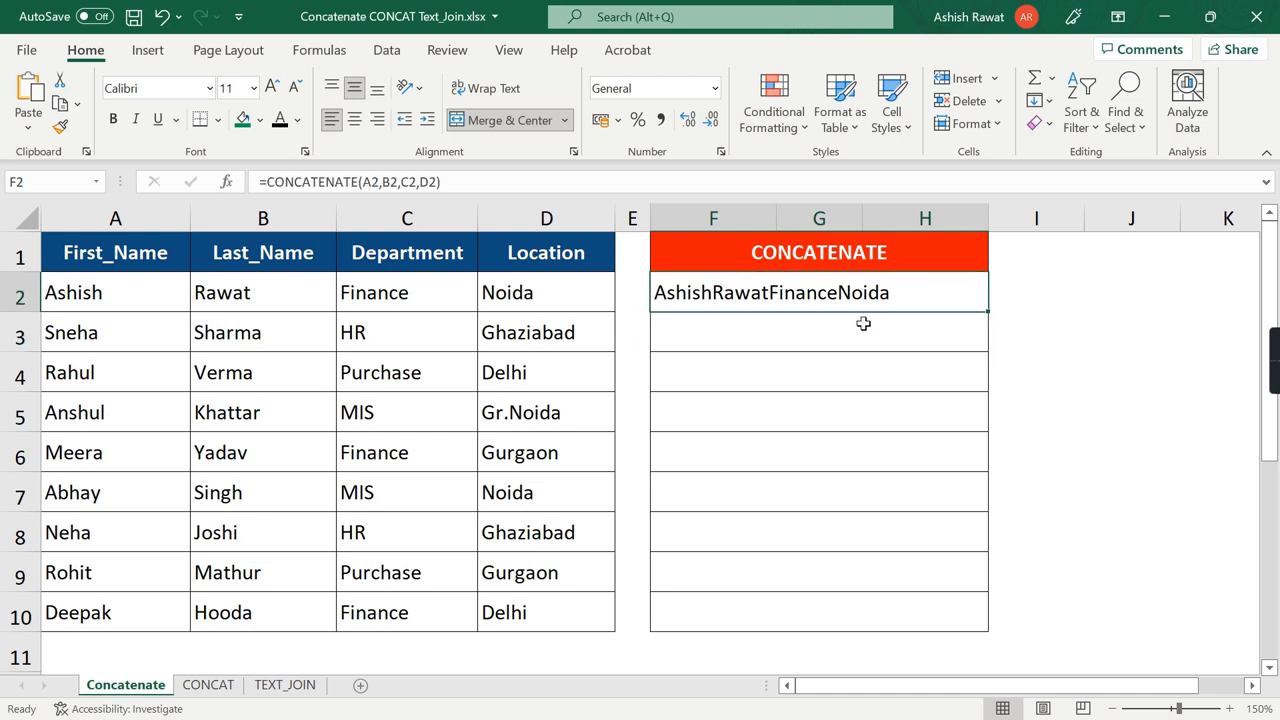
- Edit F2's formula to insert " " separators between A2, B2, C2 and D2
double_click(820, 292)
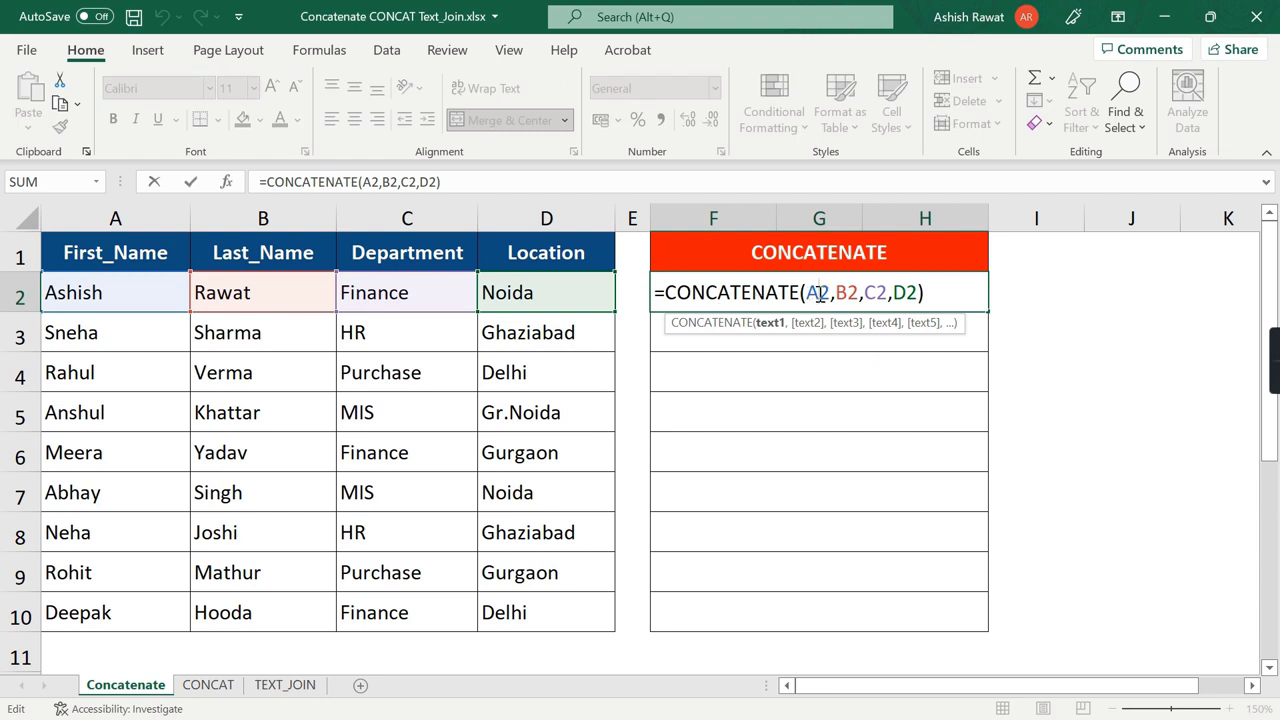
left_click(835, 293)
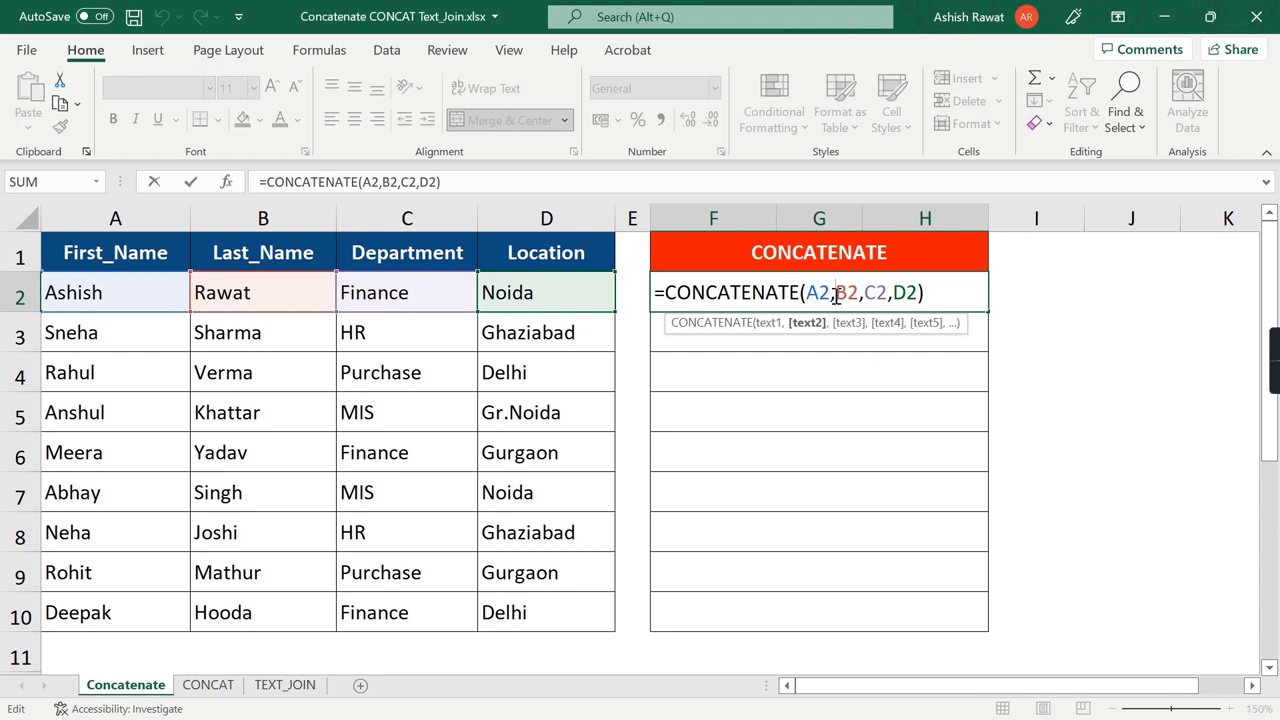
type("\" \"")
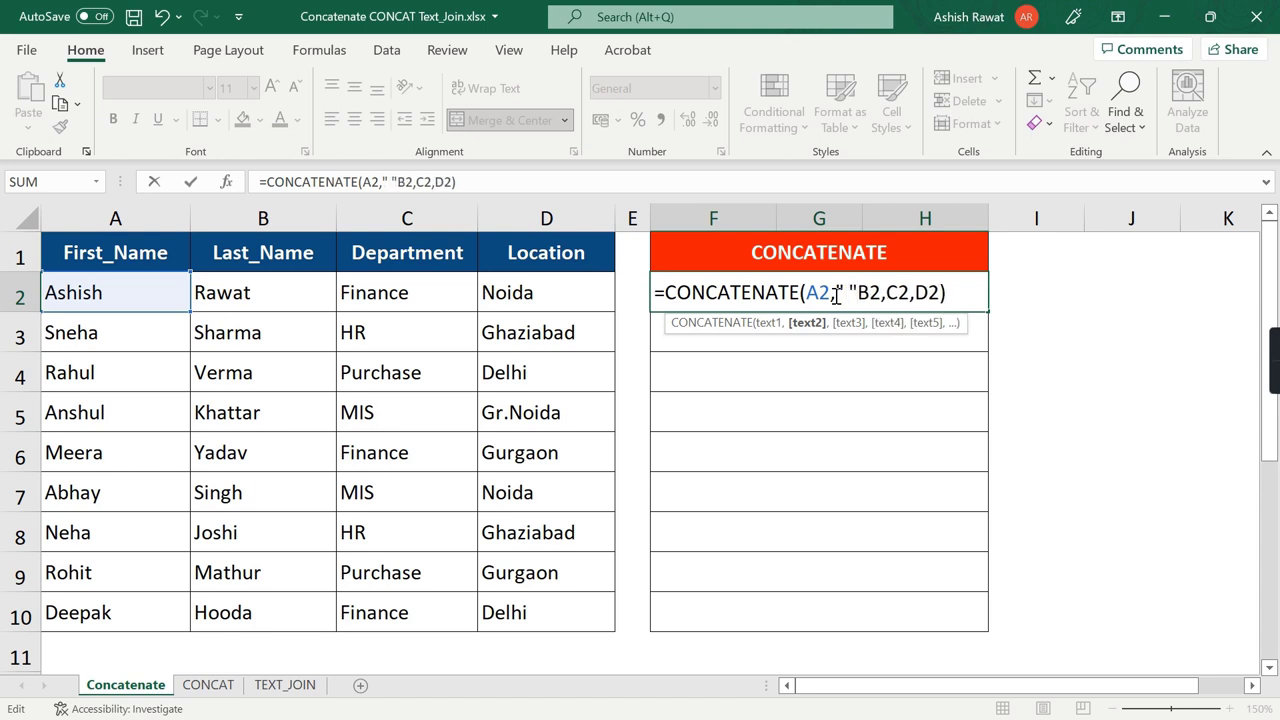
type(",")
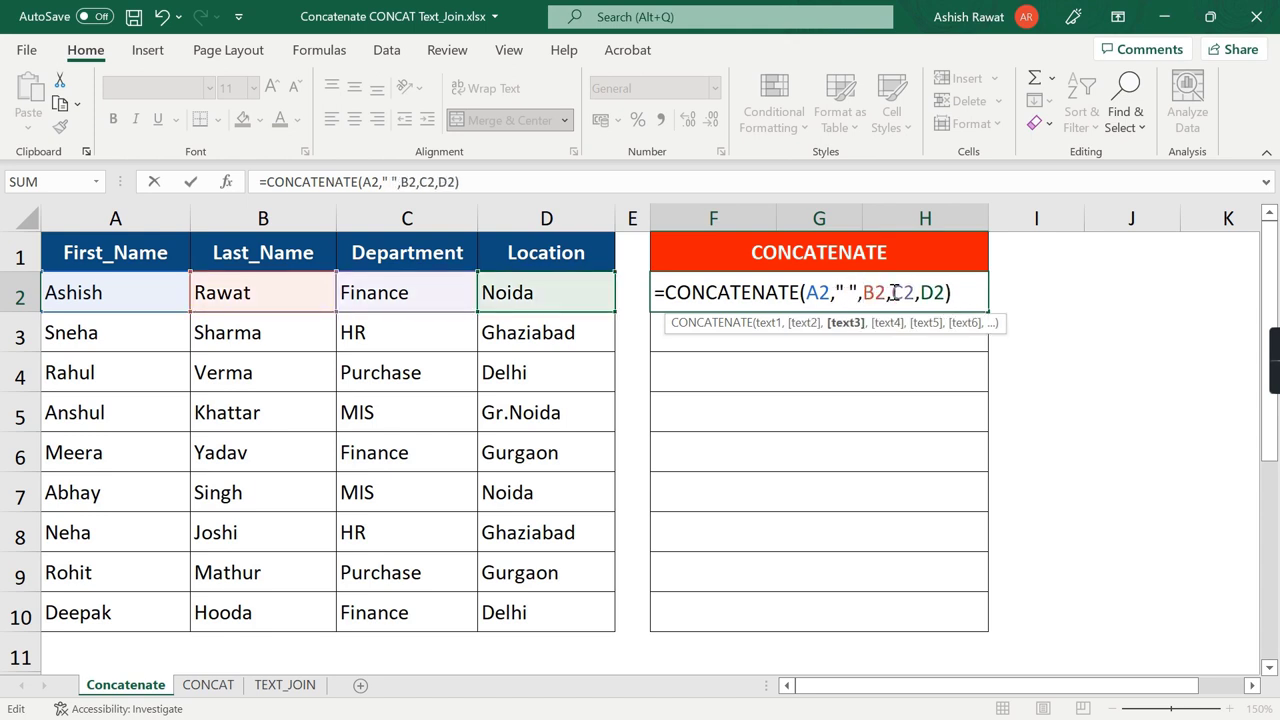
left_click(891, 293)
type("\" ")
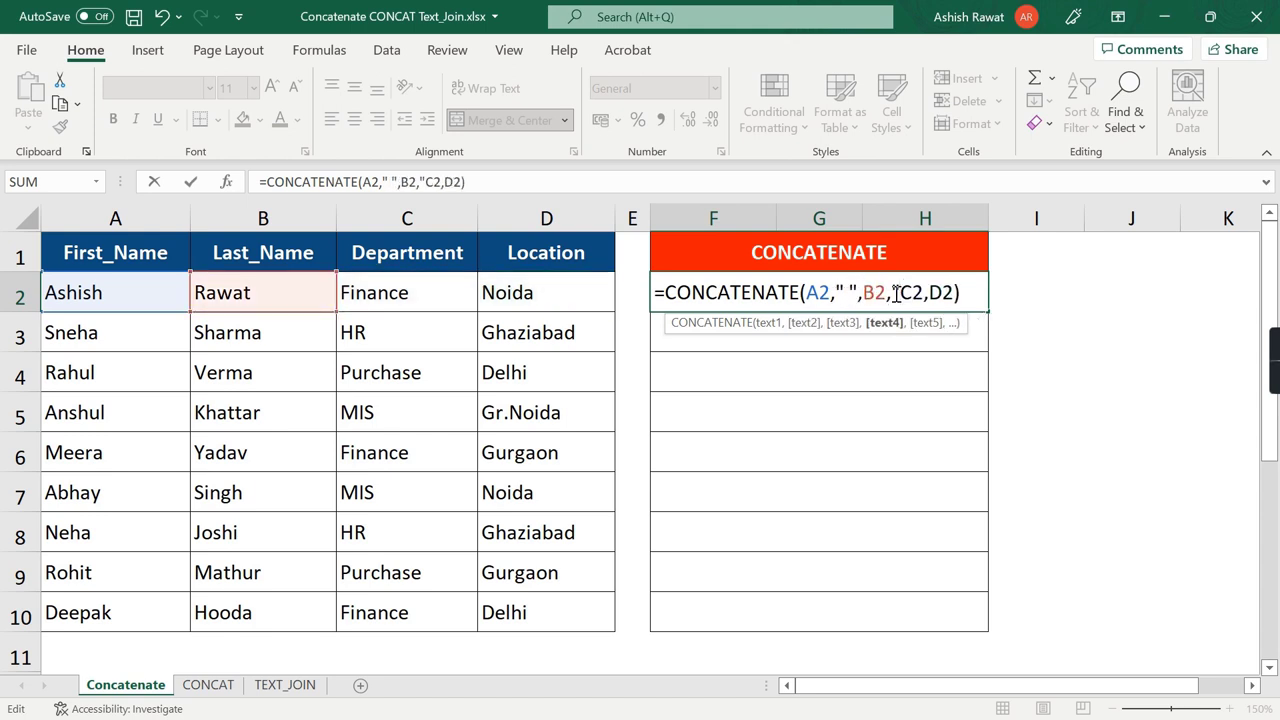
type("\",")
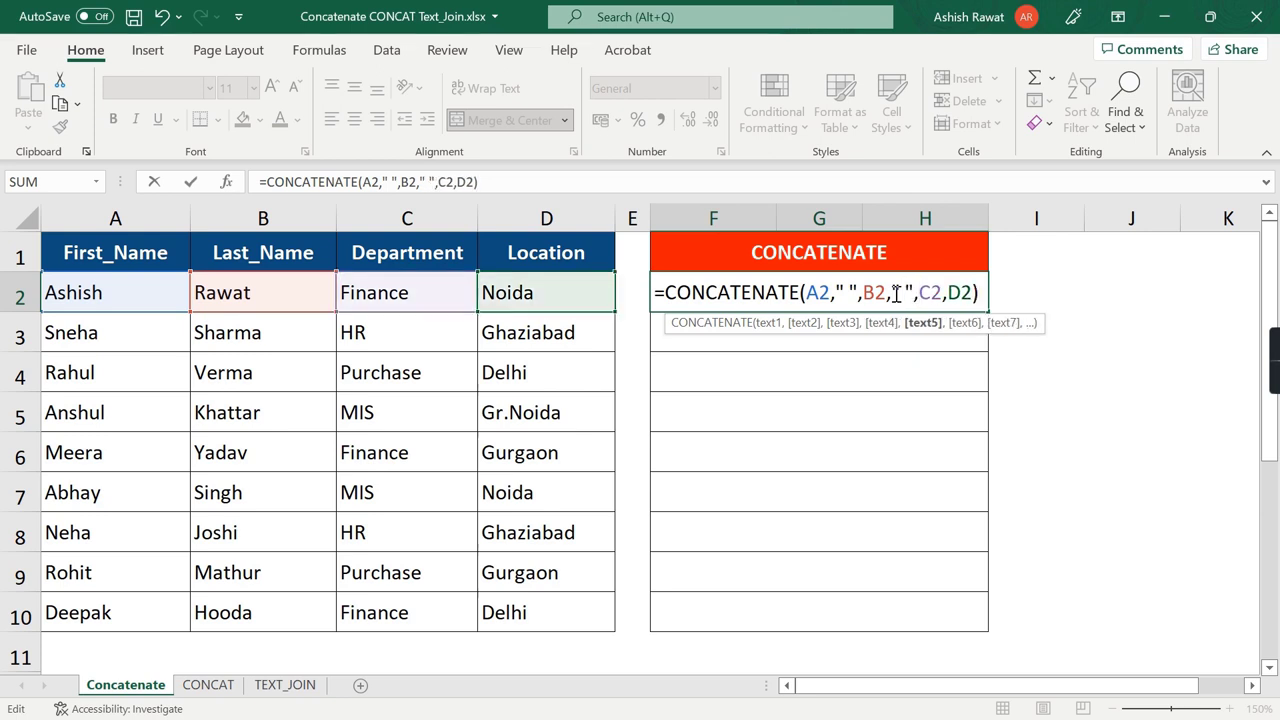
key("Right")
key("Right")
key("Right")
type("\"")
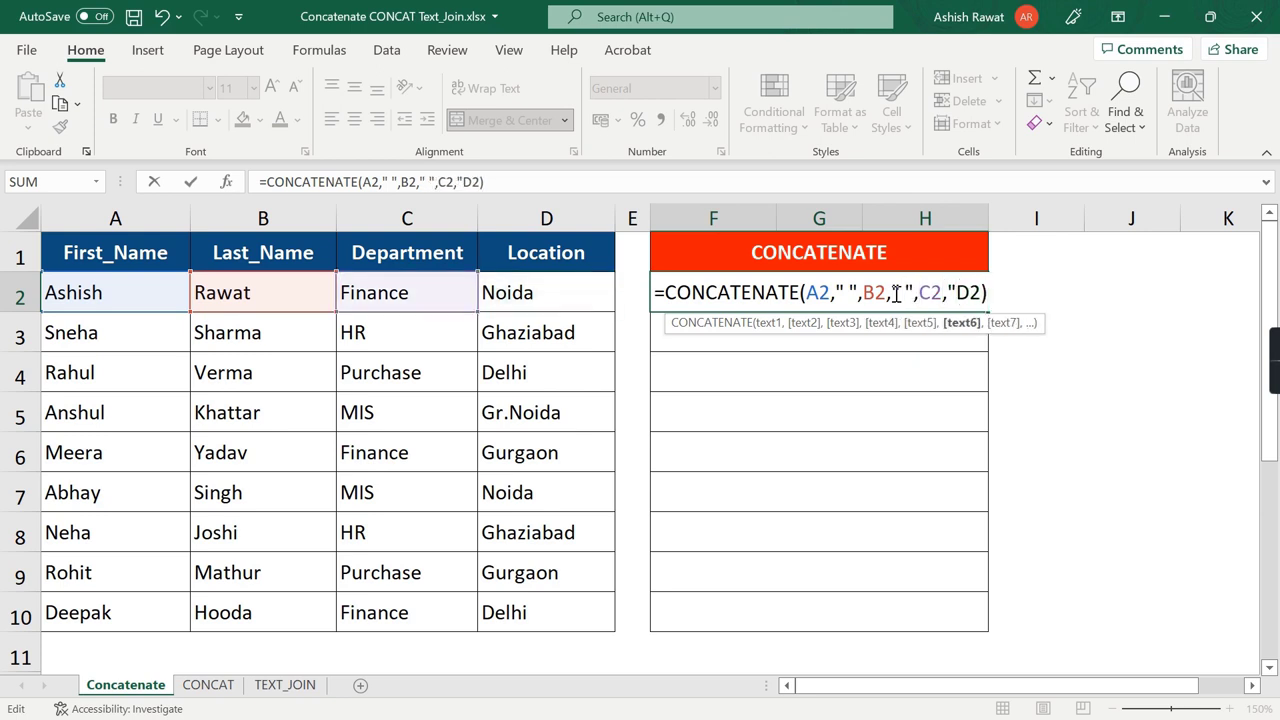
type(" \",")
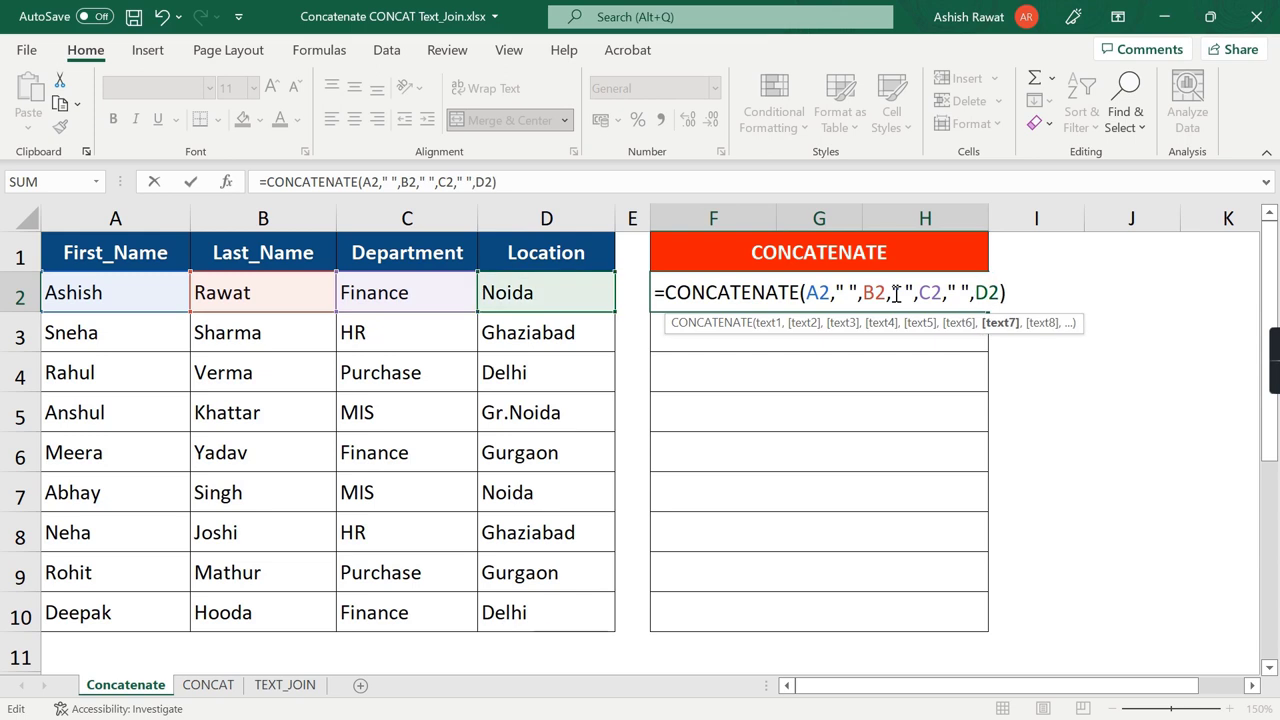
- Commit the spaced formula, fill it down to F10, then clear F2:F10
key("ctrl+Return")
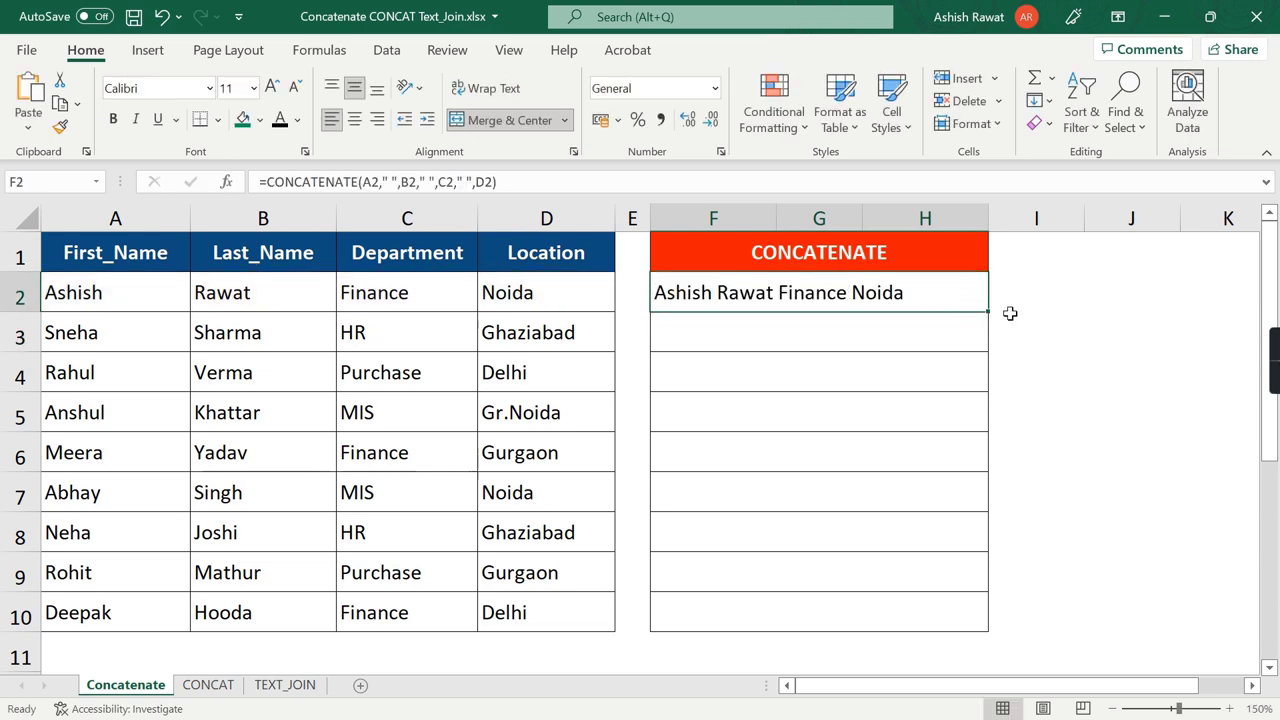
left_click_drag(987, 312, 966, 612)
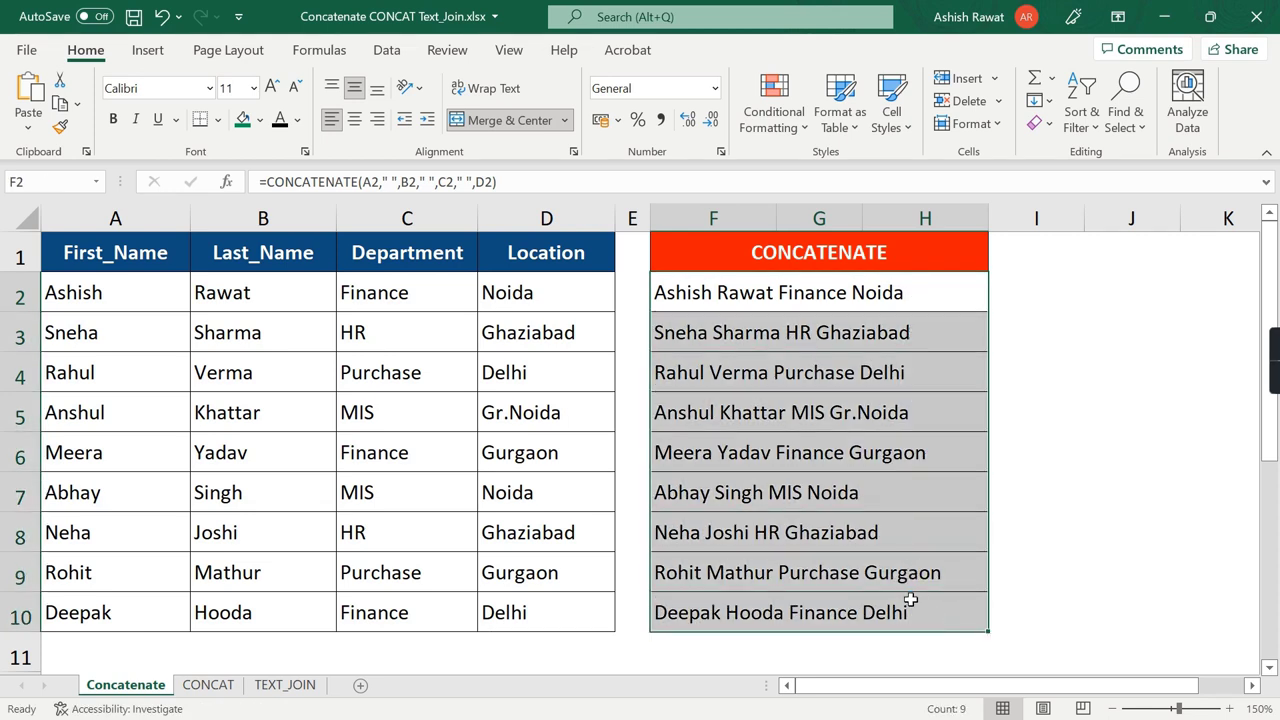
key("Delete")
- Enter =CONCATENATE(A2:D2) in F2 and fill it down through row 10 with Ctrl+D
type("=con")
key("Down")
key("Down")
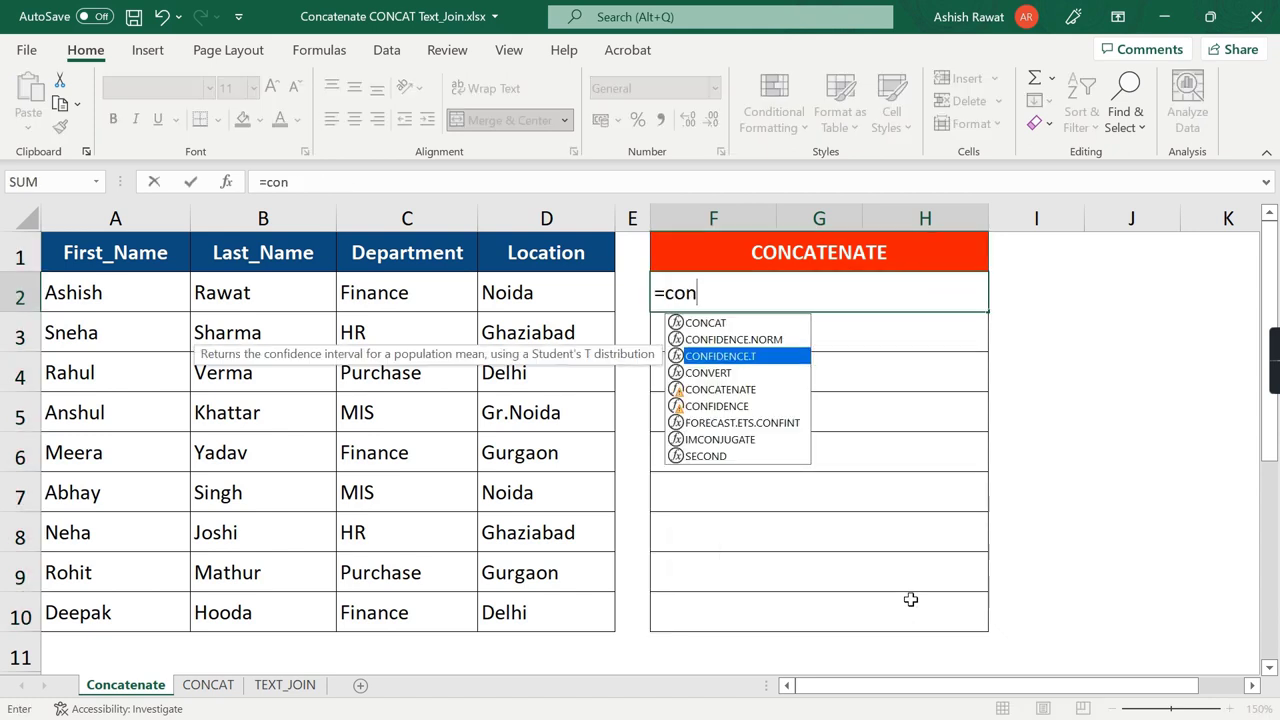
key("Down")
key("Down")
key("Tab")
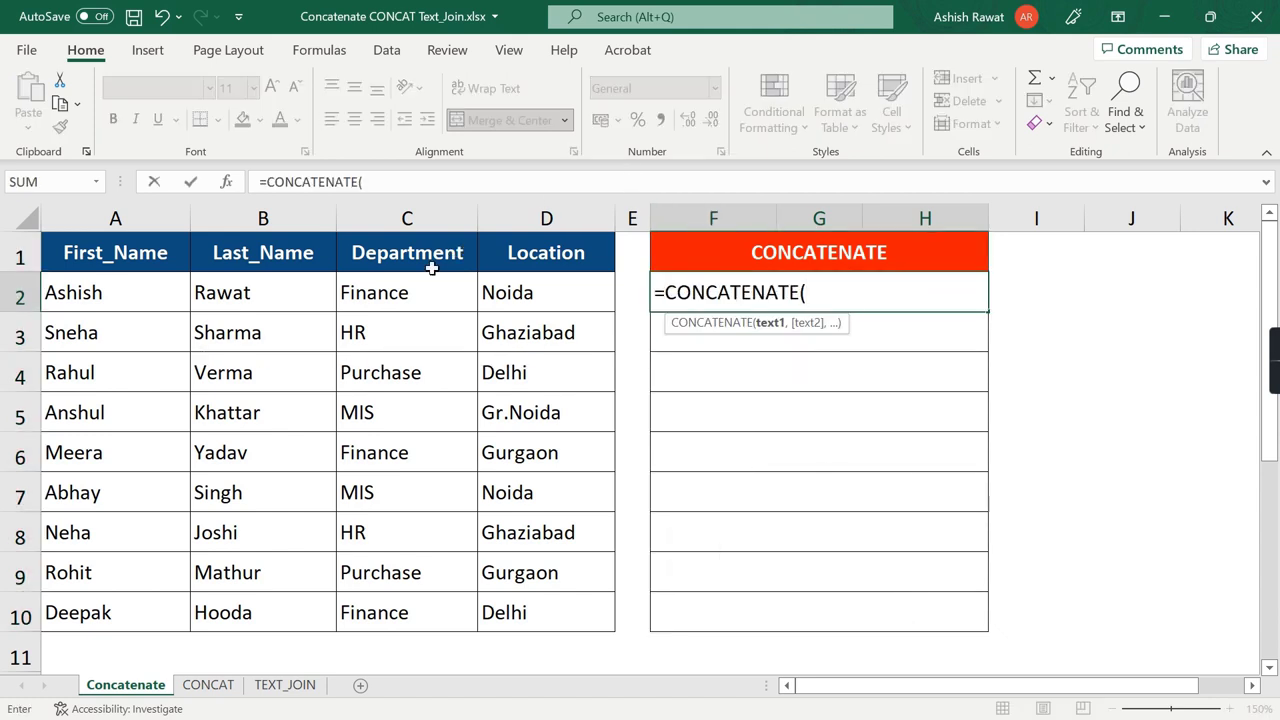
mouse_move(137, 286)
left_mouse_down()
mouse_move(126, 291)
mouse_move(571, 323)
mouse_move(588, 301)
left_mouse_up()
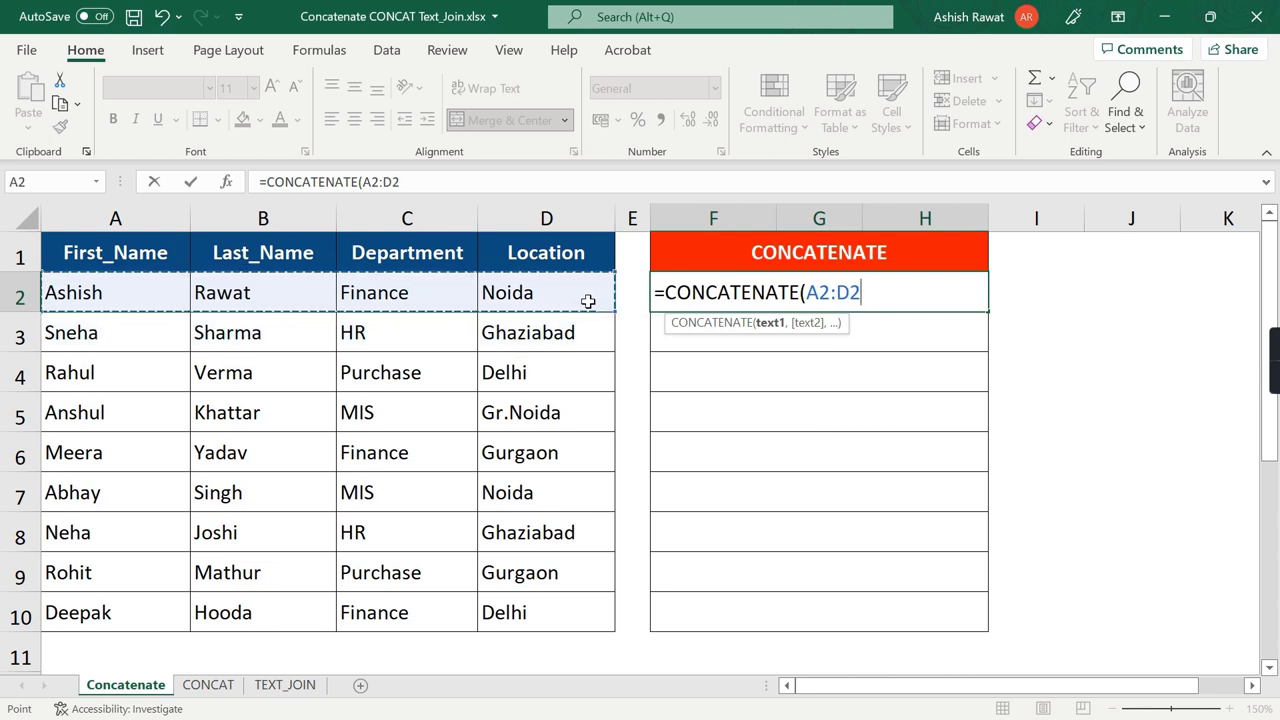
type(")")
left_click(716, 292)
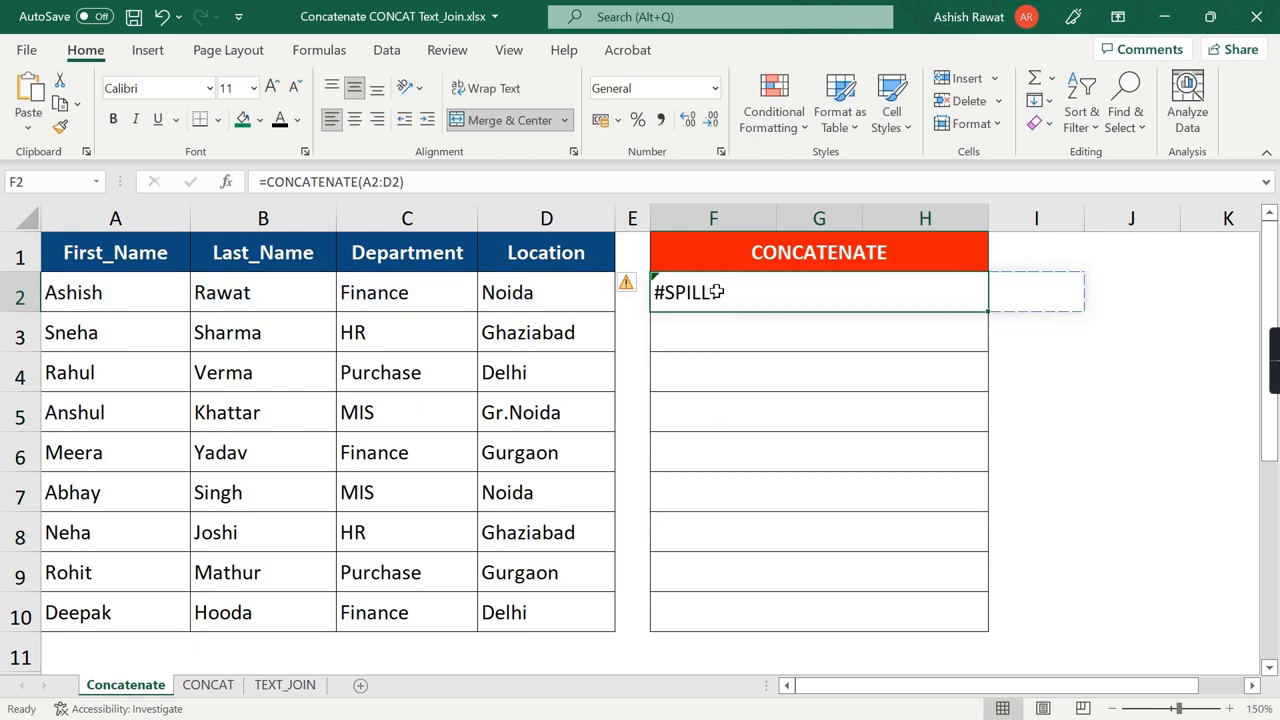
left_click_drag(716, 292, 724, 606)
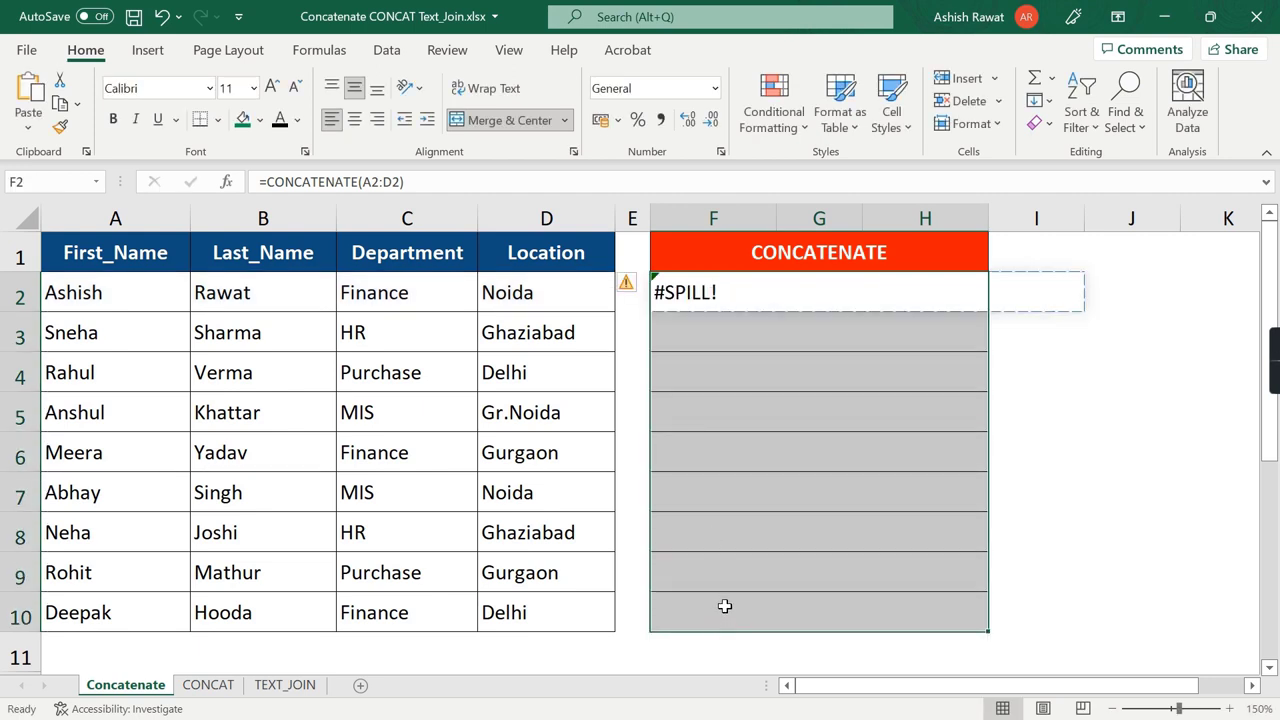
key("ctrl+d")
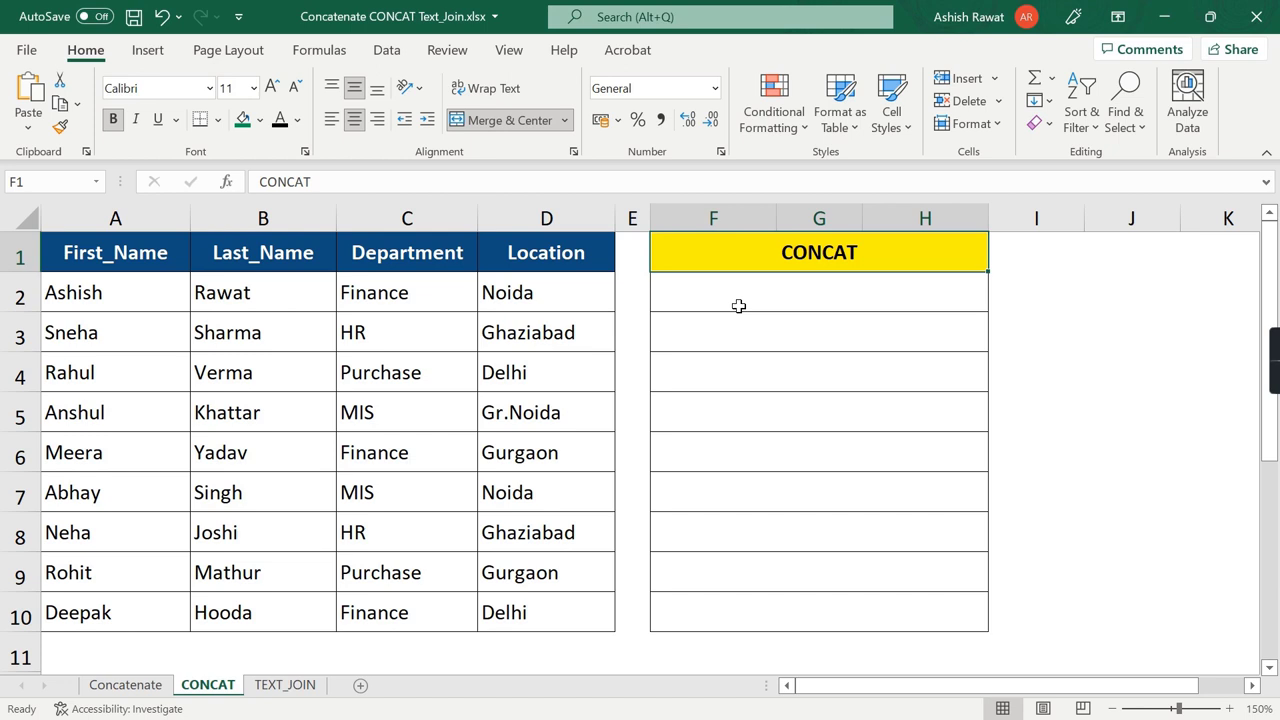
left_click(738, 306)
type("=con")
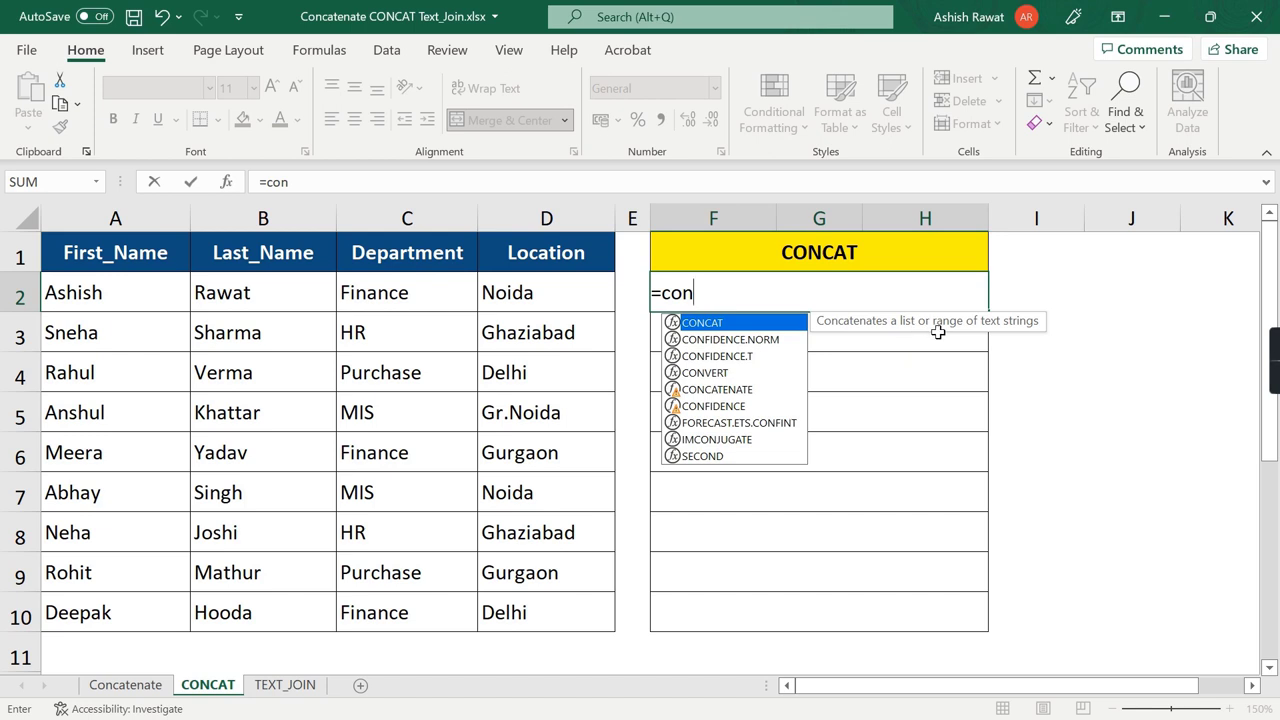
key("Tab")
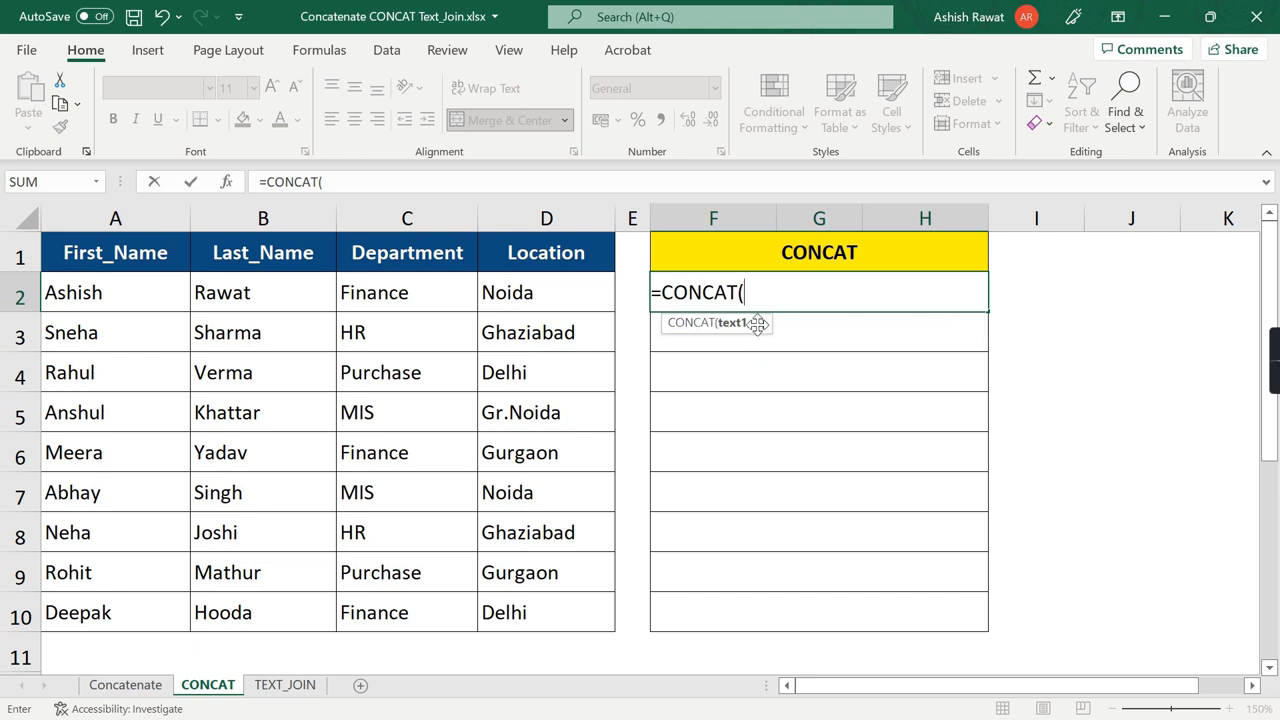
left_click(150, 291)
key("BackSpace")
key("BackSpace")
left_click(88, 298)
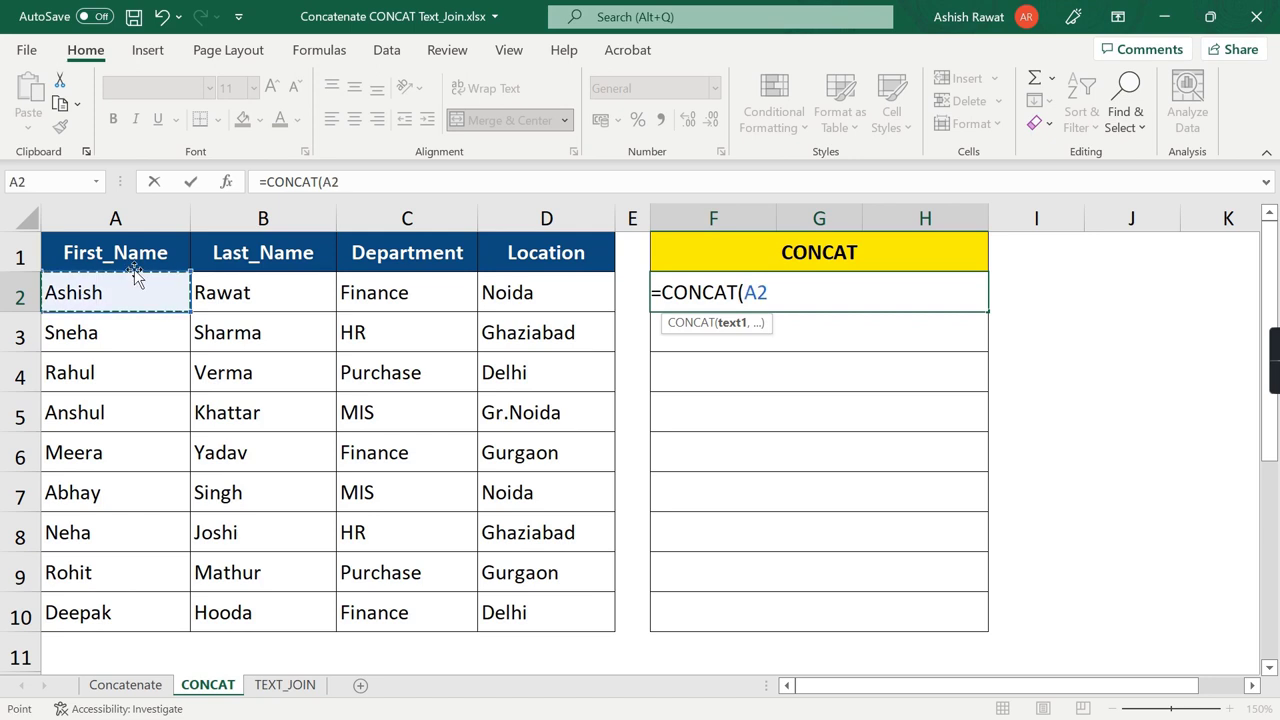
type(",")
left_click(250, 295)
type(",")
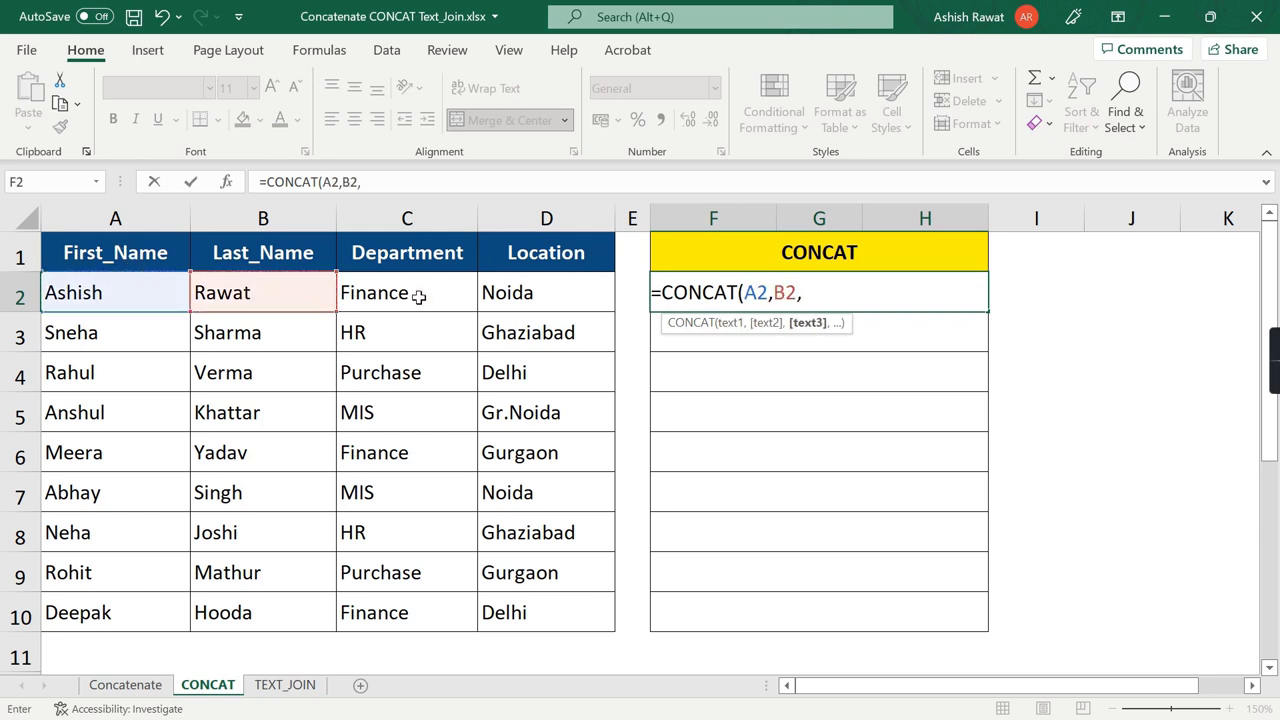
left_click(417, 296)
type(",")
left_click(511, 293)
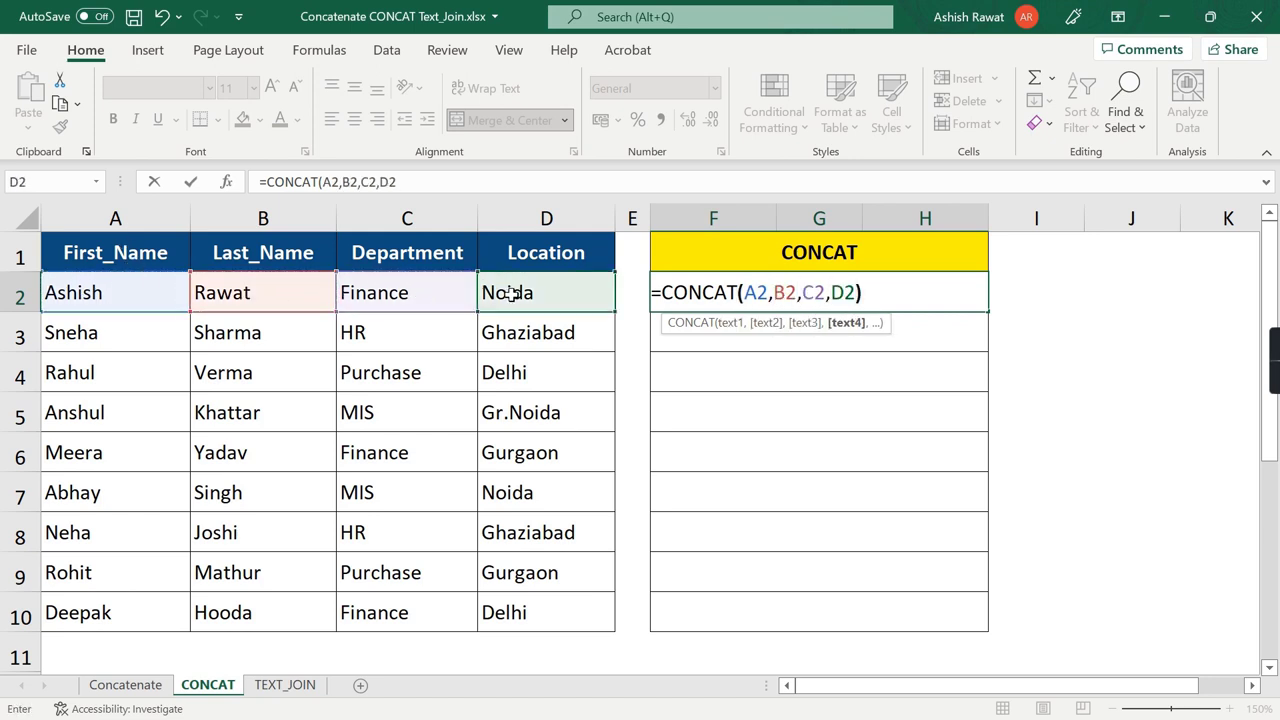
key("Return")
key("Up")
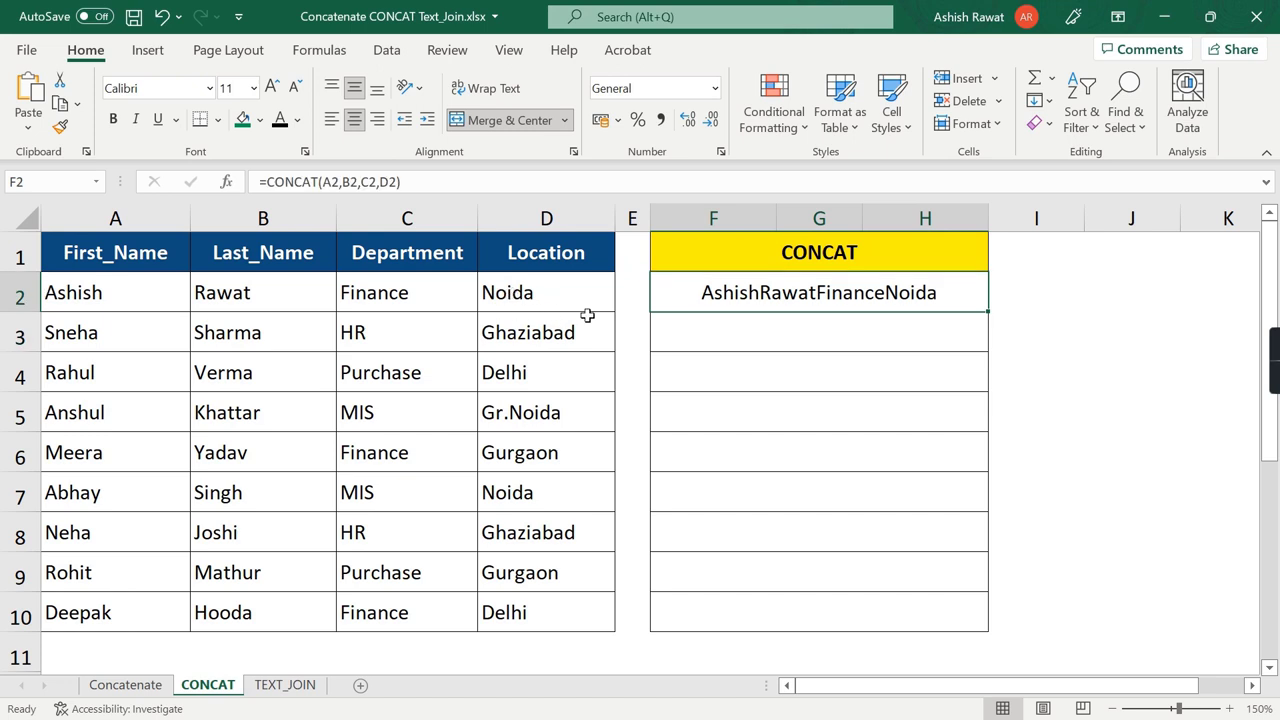
- Replace F2 with the range-based formula =CONCAT(A2:D2)
type("=")
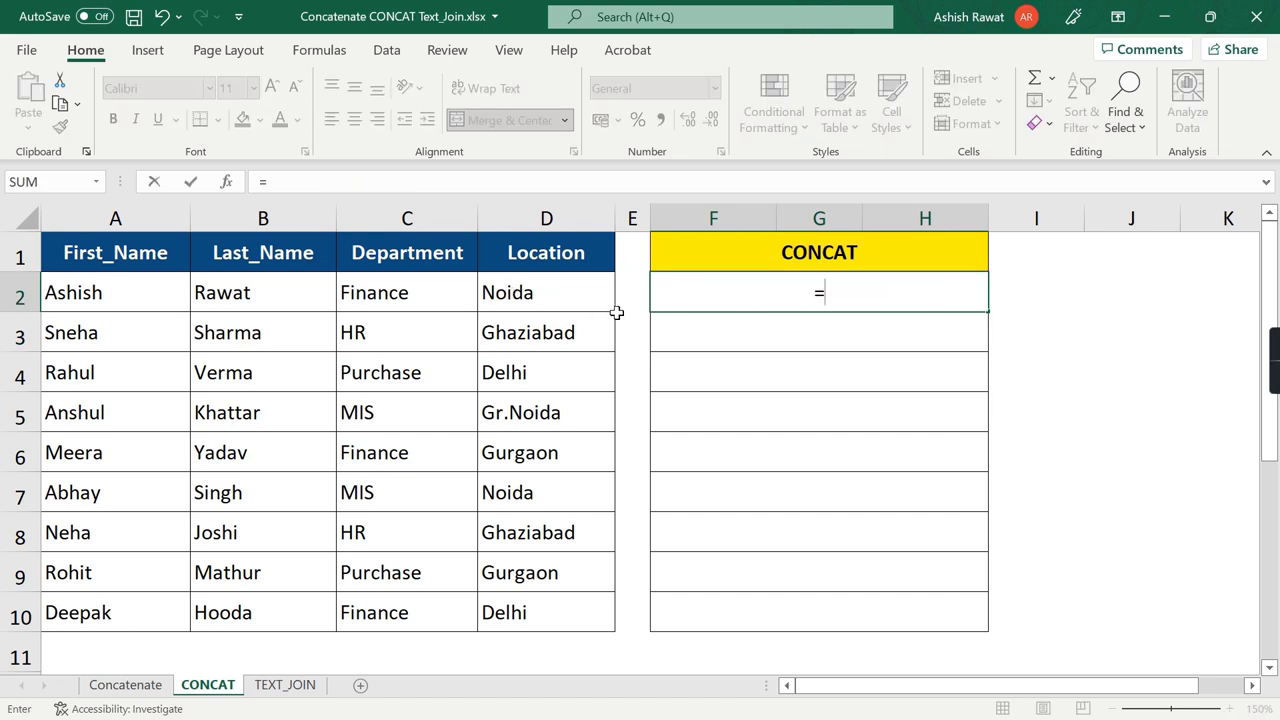
type("Con")
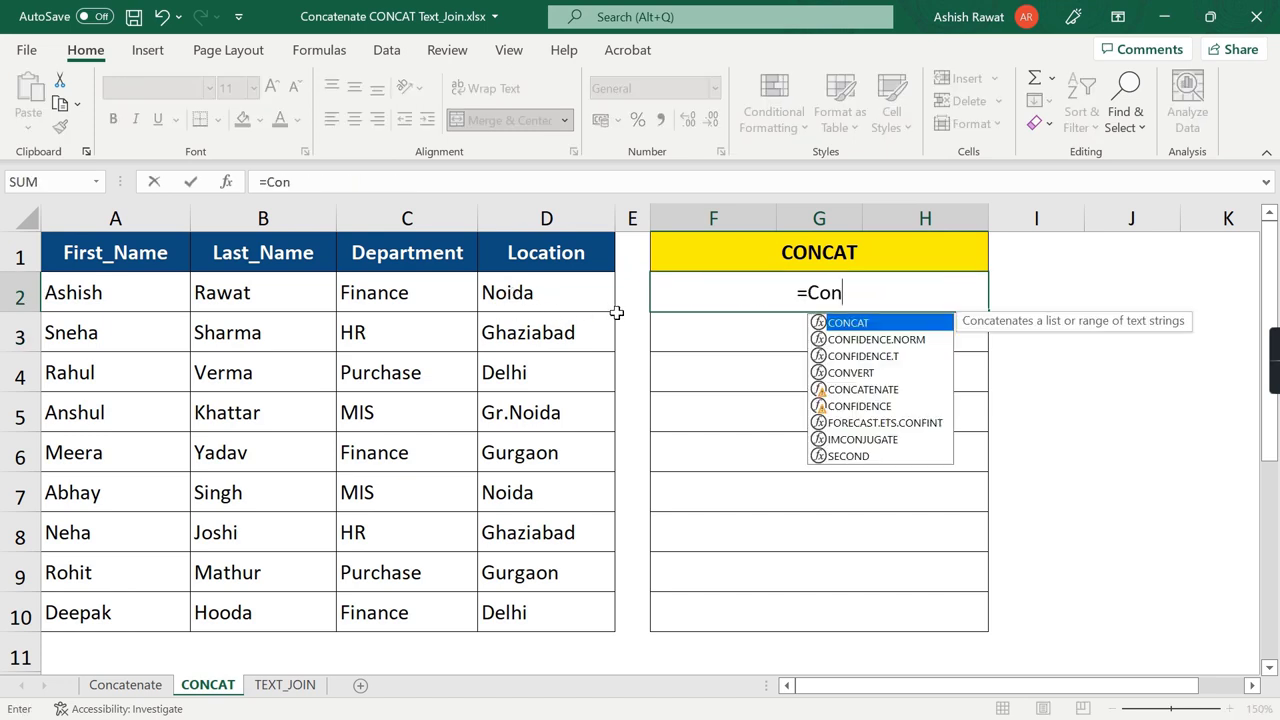
key("Tab")
left_click_drag(73, 292, 618, 314)
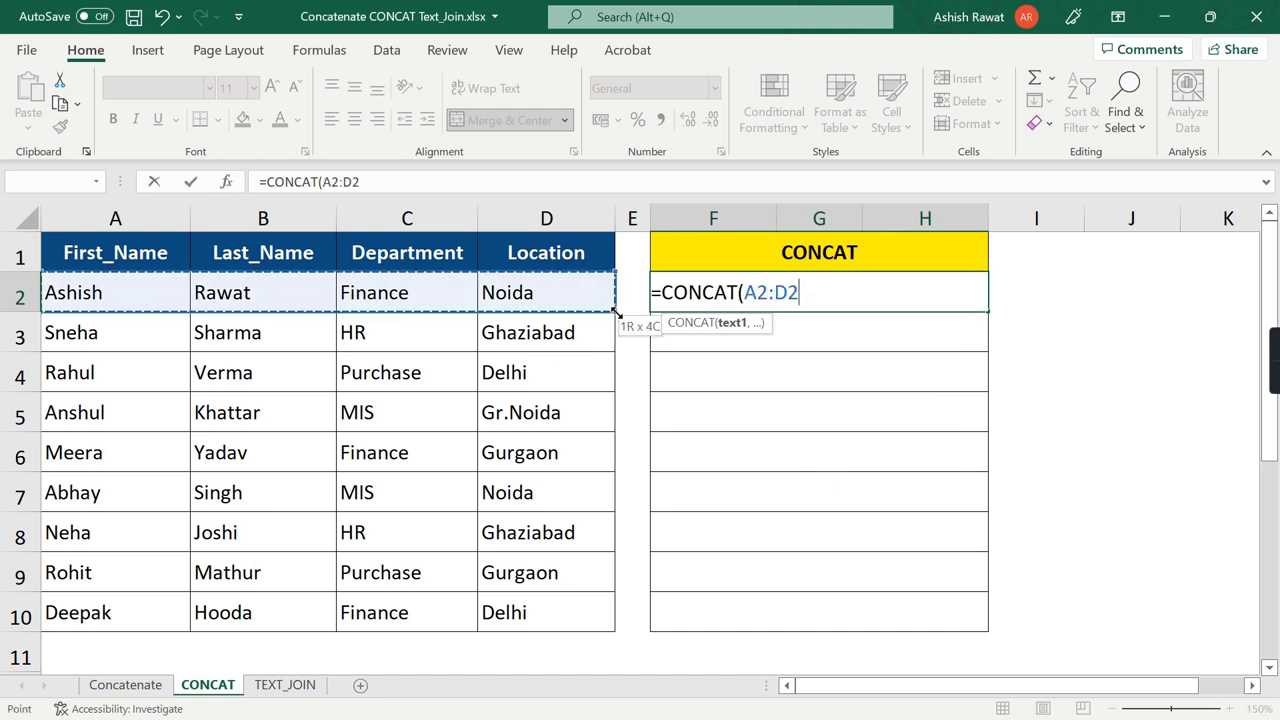
key("Return")
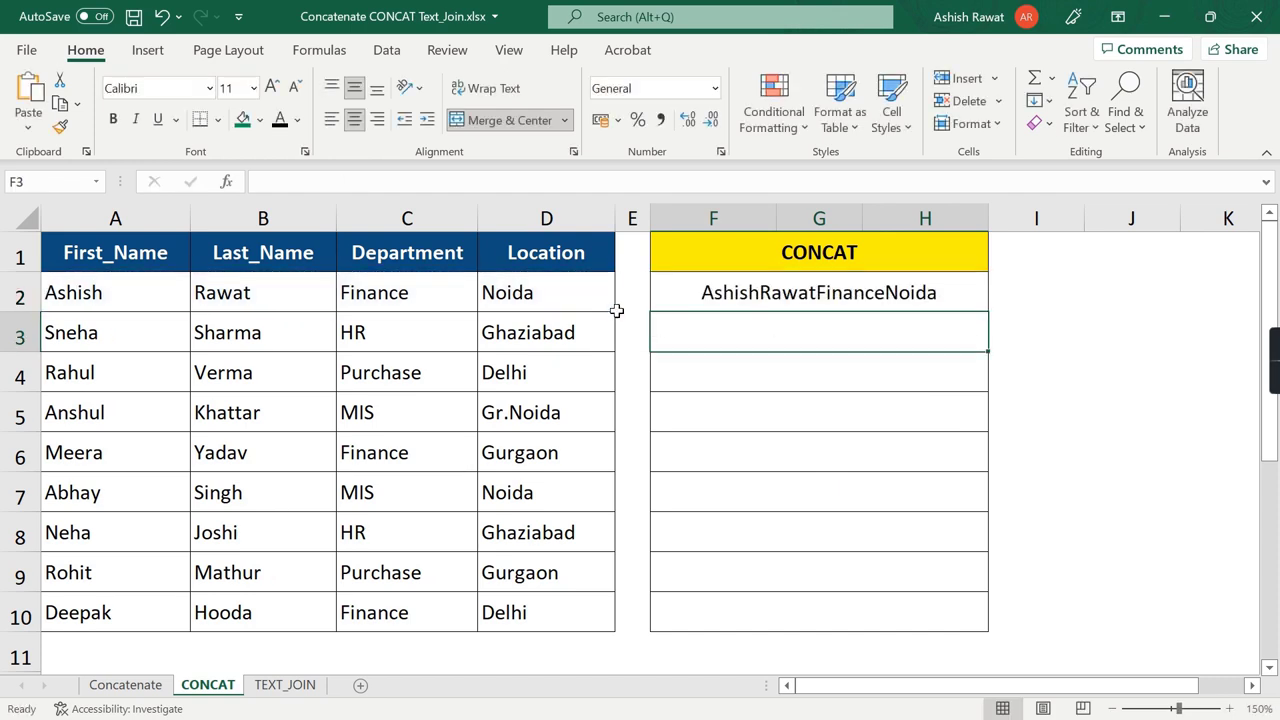
- Fill the CONCAT formula down to F10 and recheck F2's formula
left_click(962, 290)
left_click_drag(991, 313, 965, 611)
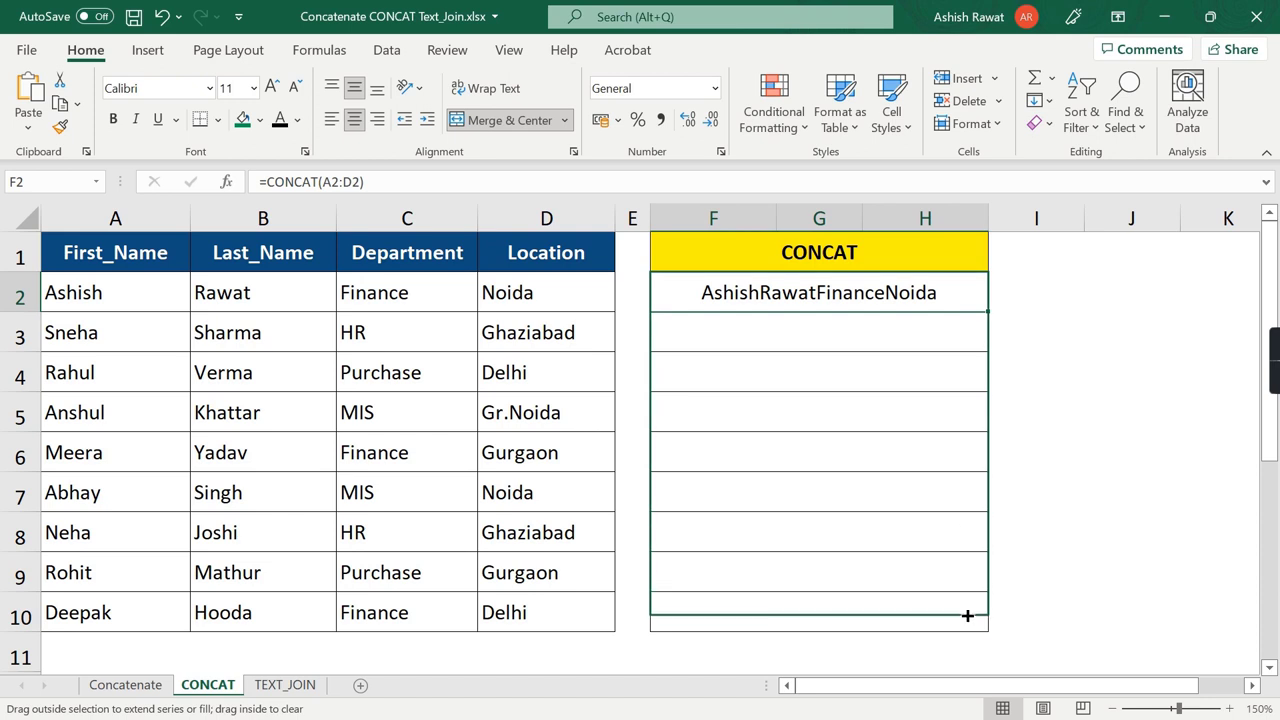
left_click(866, 303)
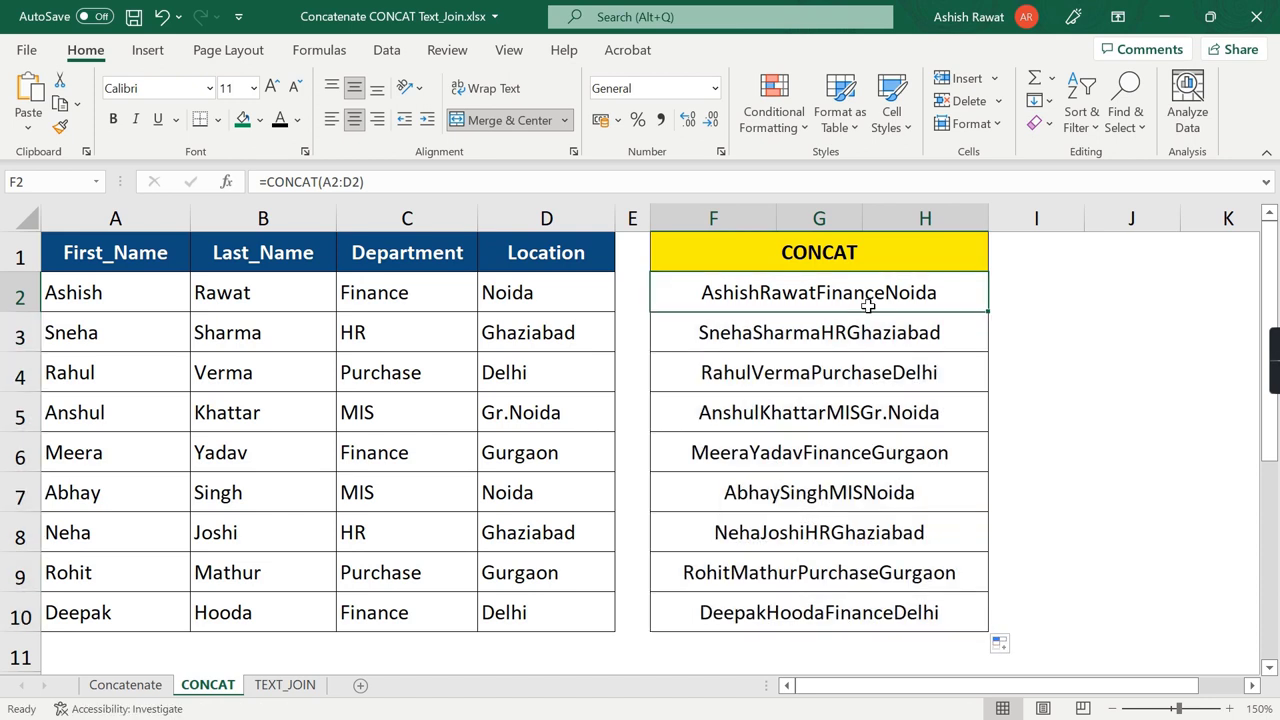
double_click(866, 305)
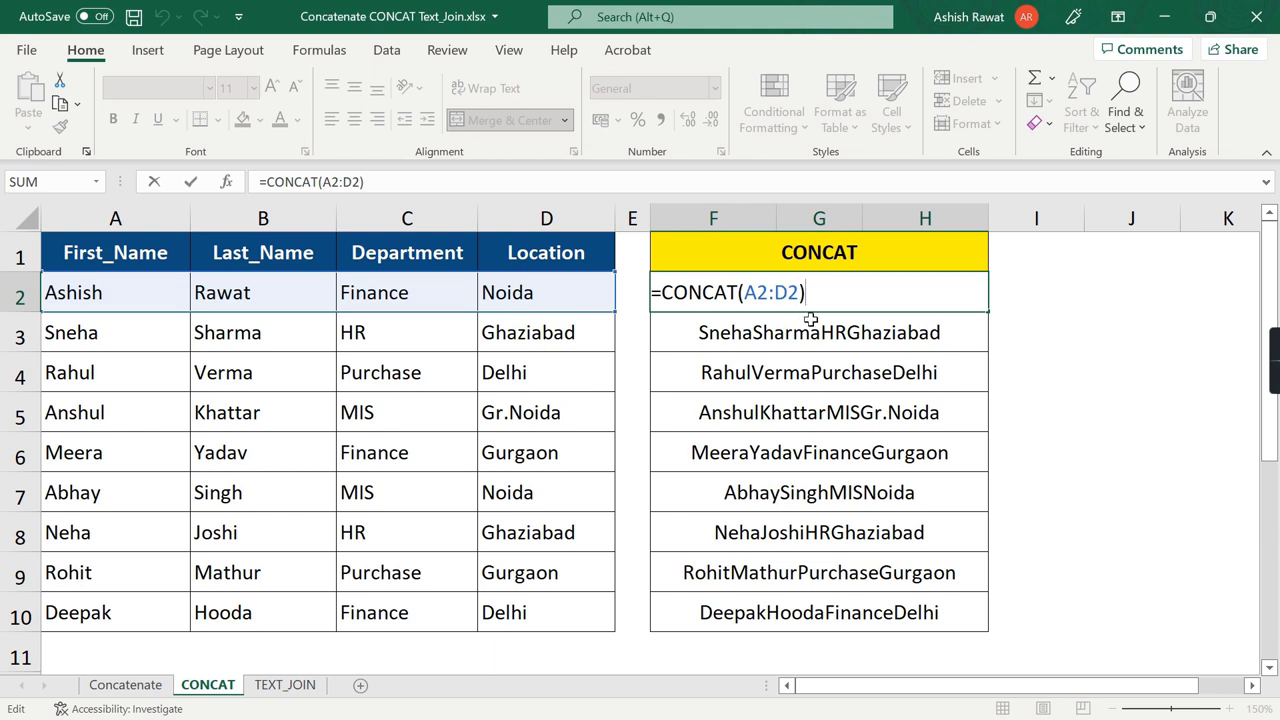
key("Return")
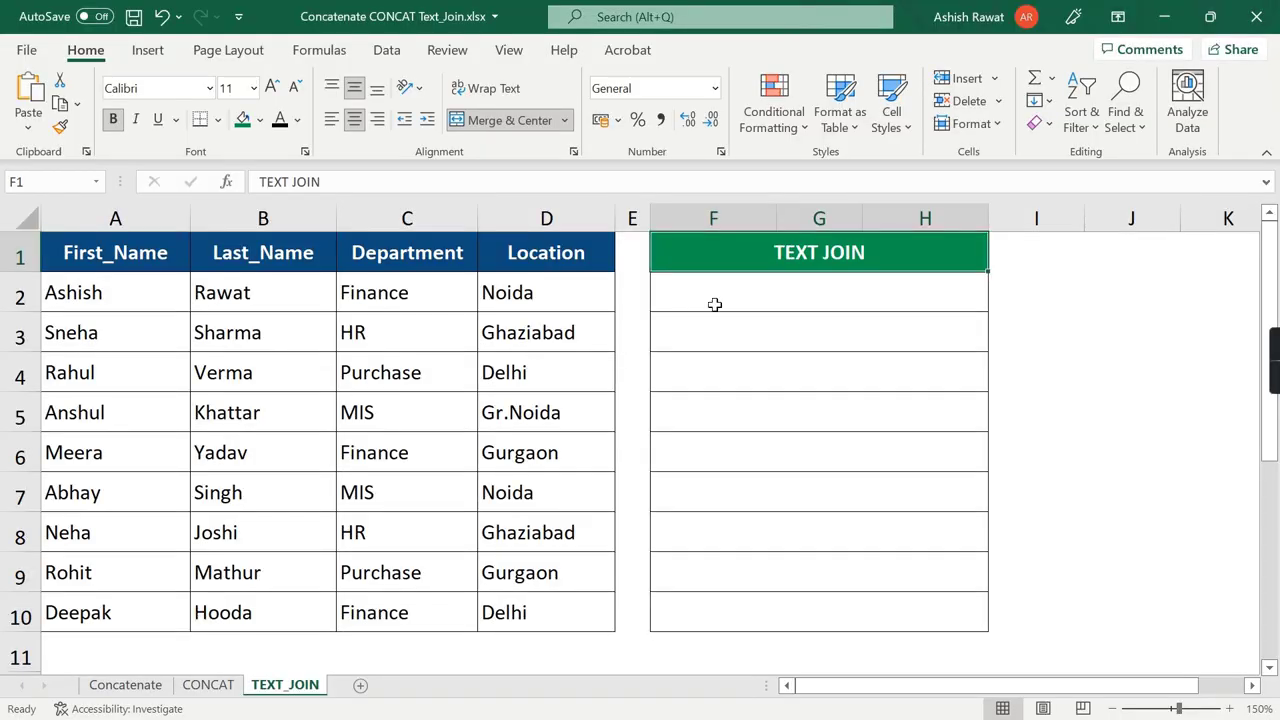
left_click(714, 304)
type("=Te")
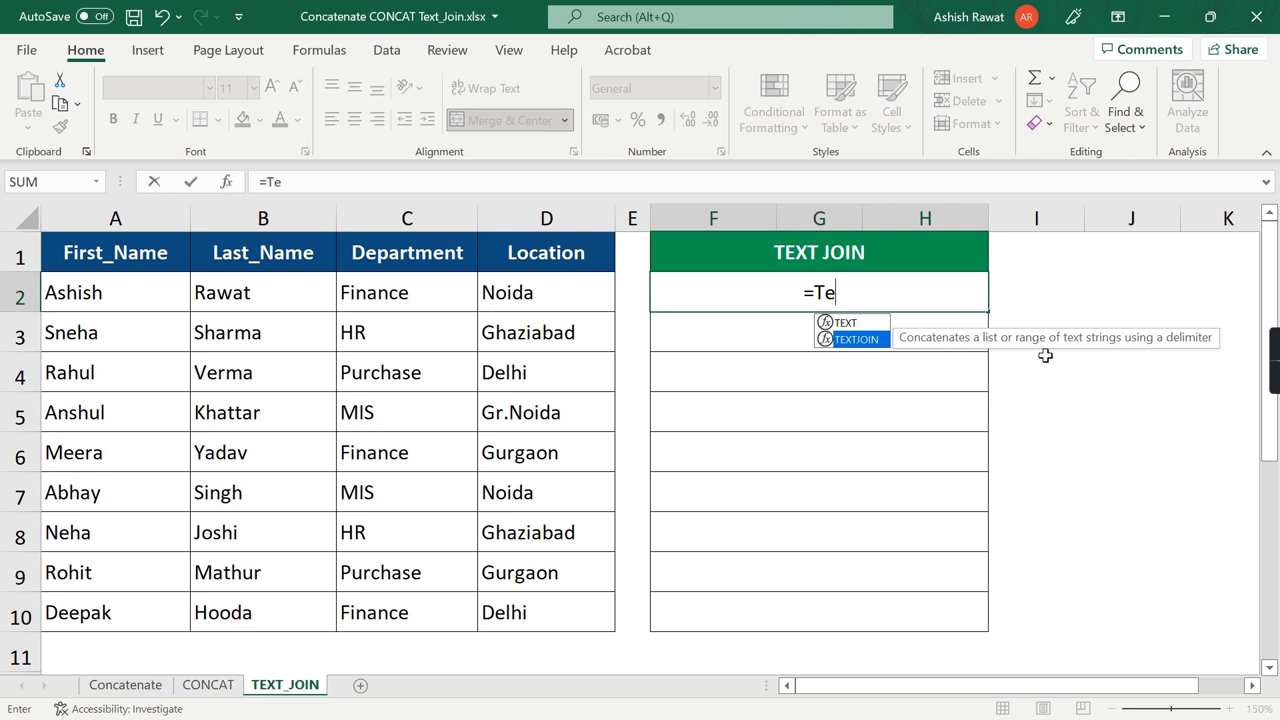
key("Tab")
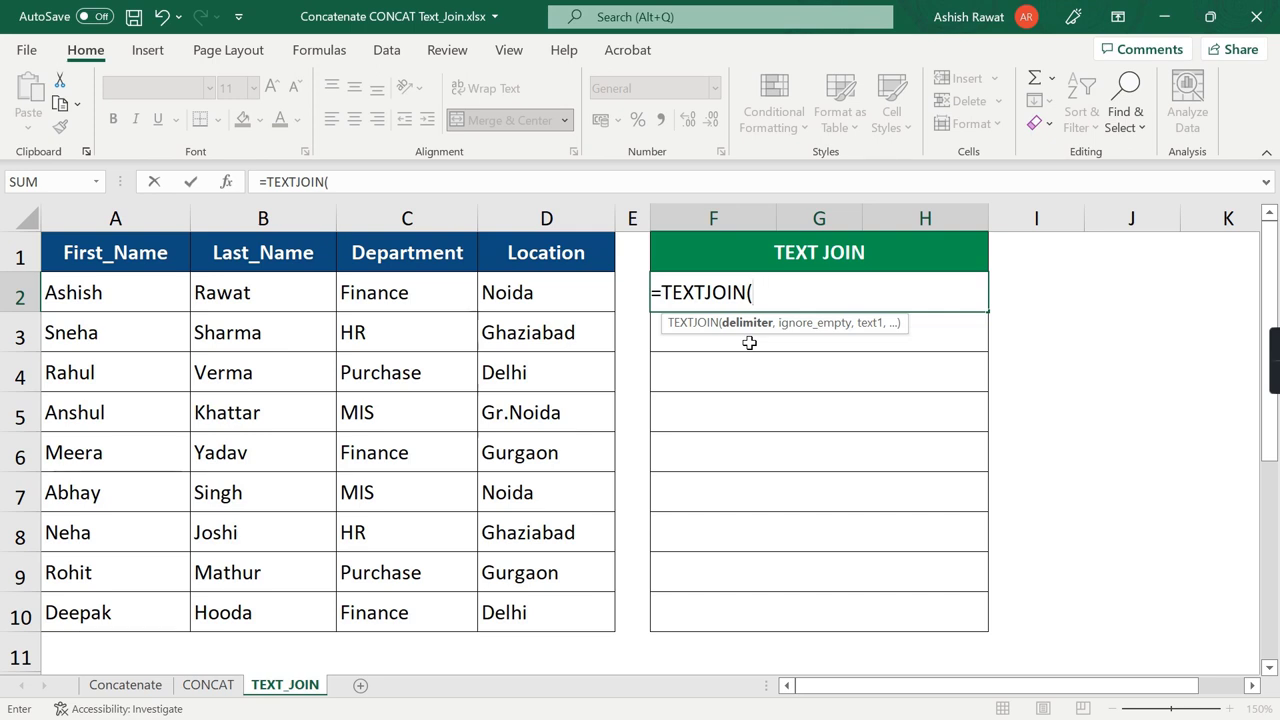
key("F2")
type("\" \",")
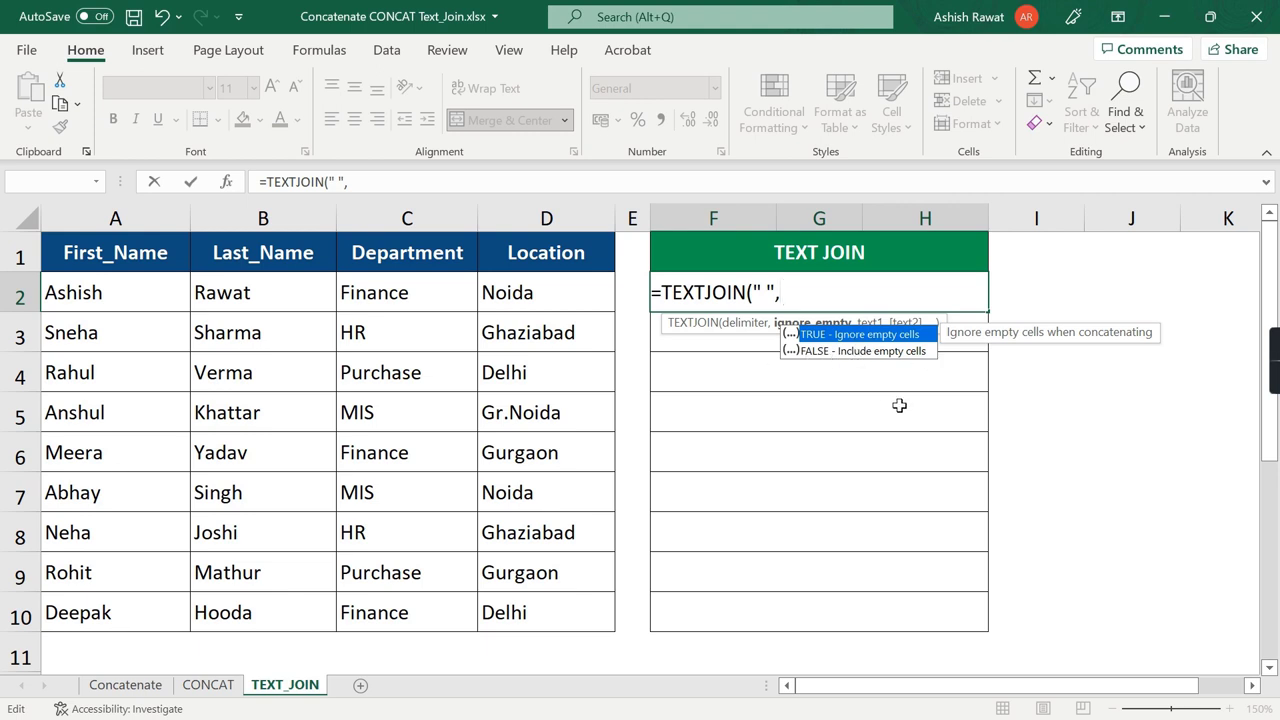
key("Escape")
key("Escape")
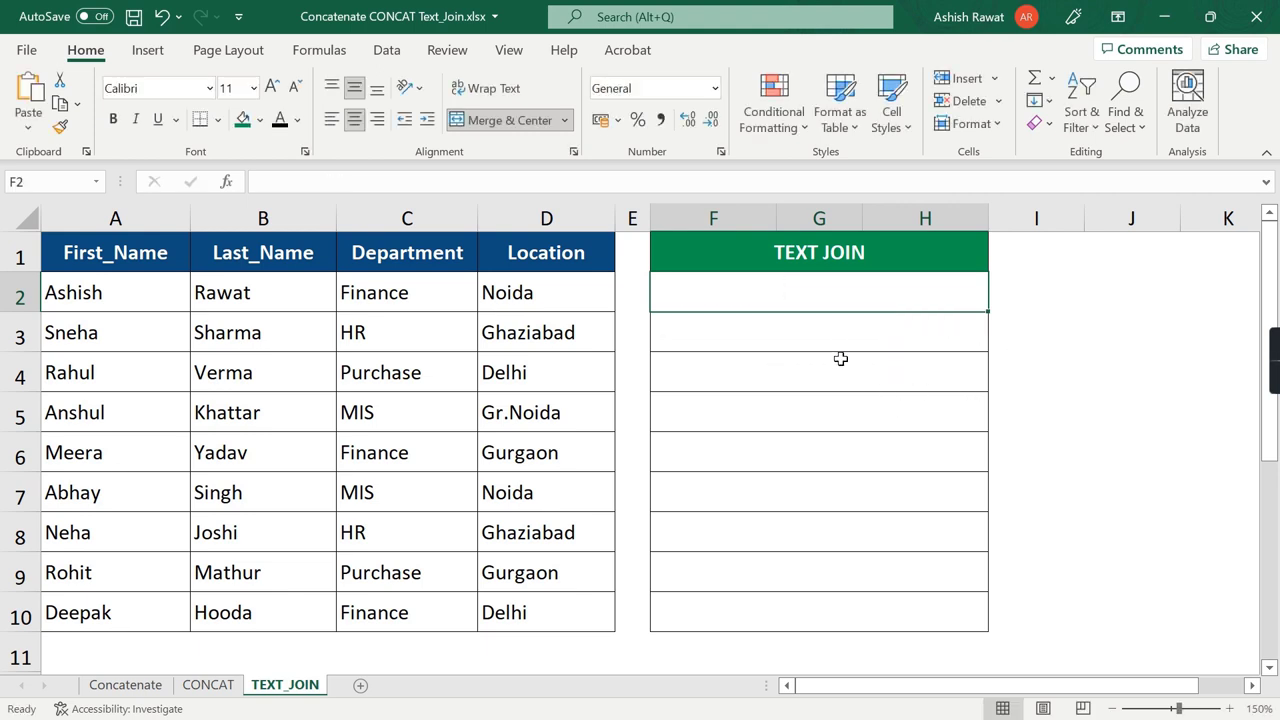
- Clear Purchase from C4 and Joshi from B8 to create blank cells
left_click(404, 375)
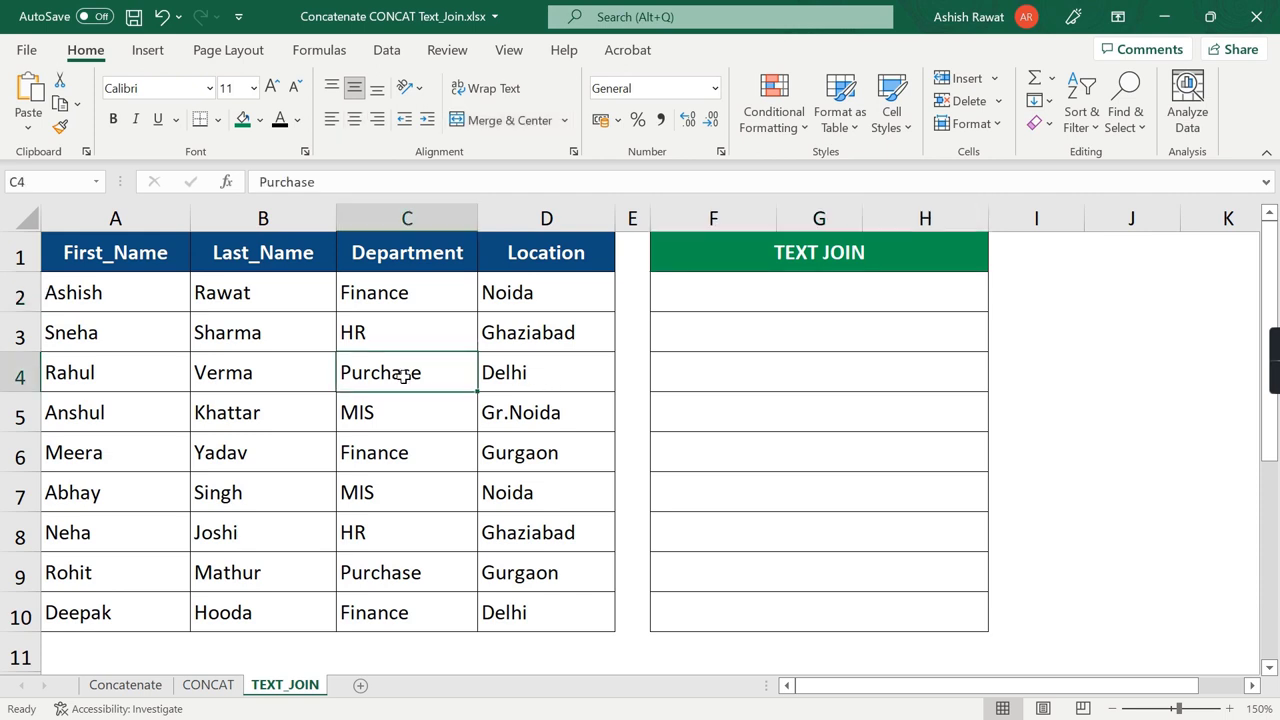
key("Delete")
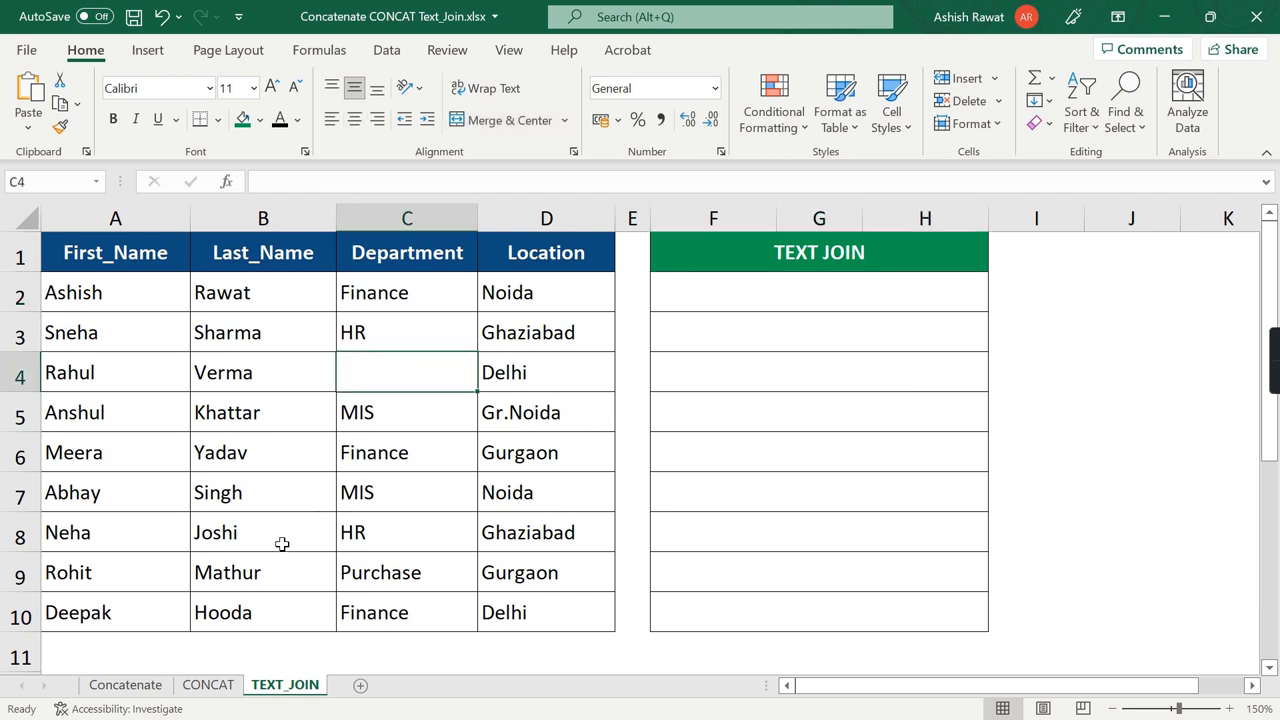
left_click(281, 543)
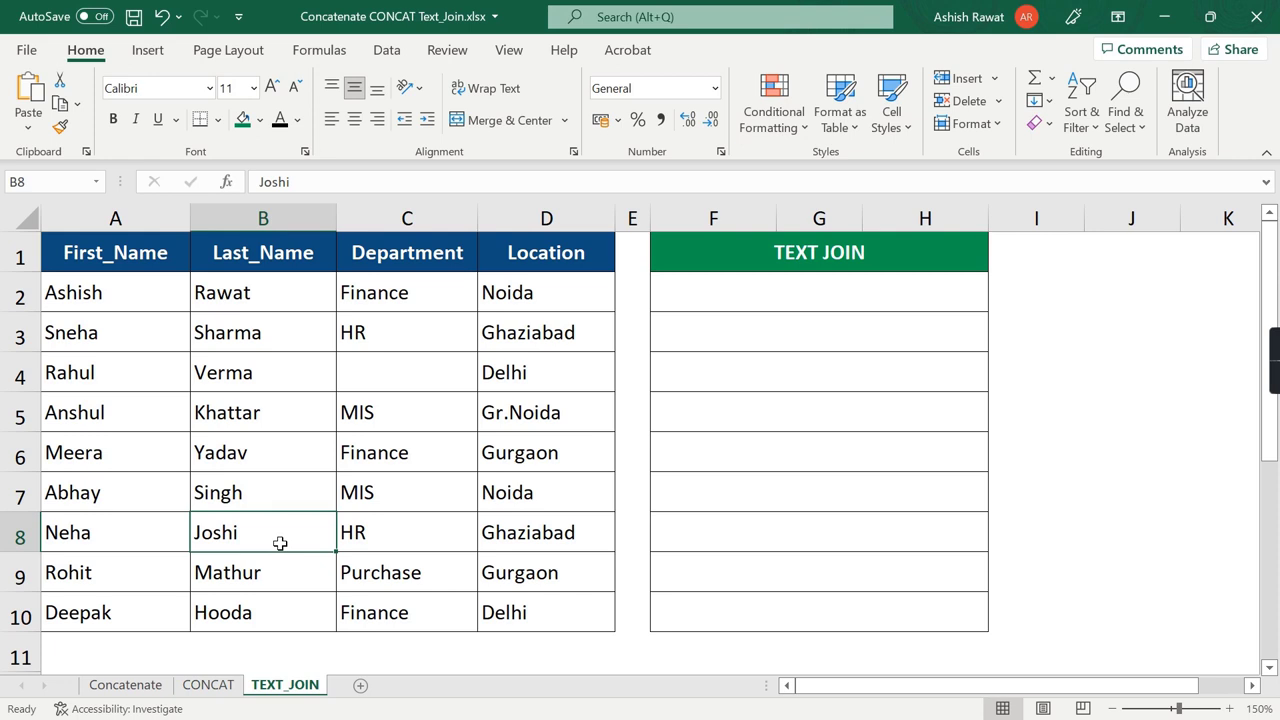
key("Delete")
- Start a TEXTJOIN formula in F2 with a space delimiter and ignore_empty set to TRUE
left_click(682, 302)
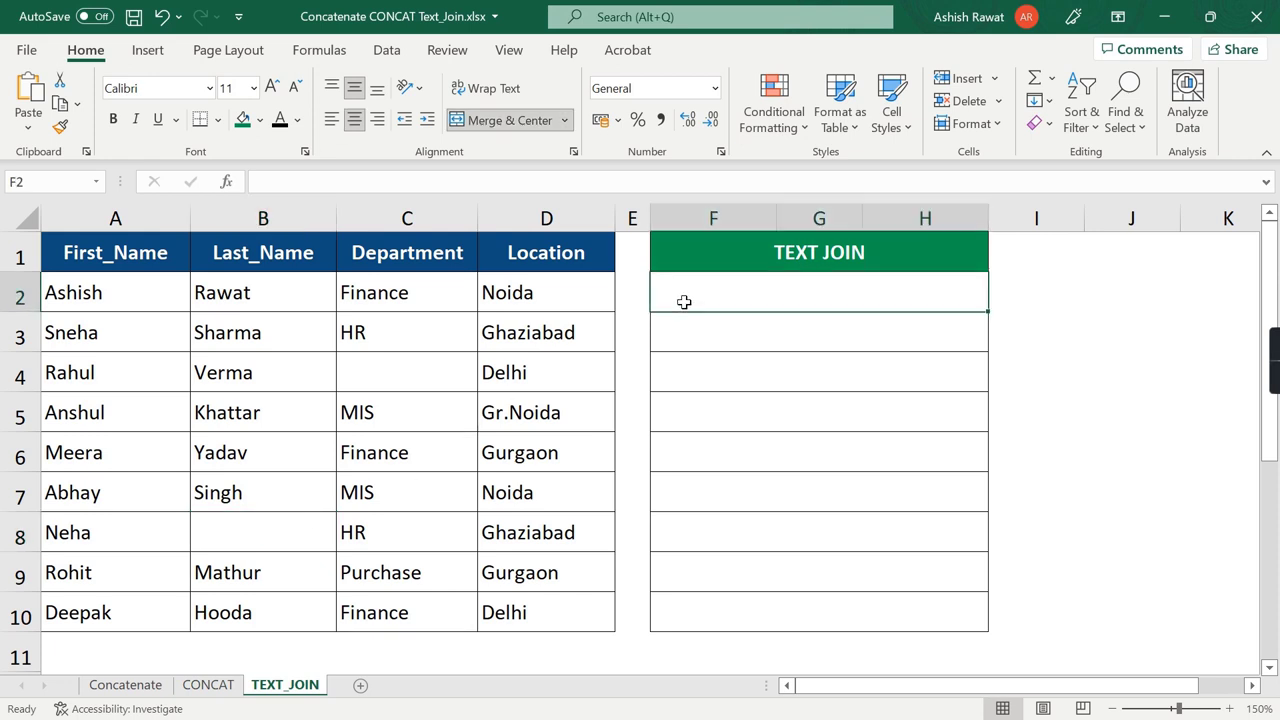
type("=Te")
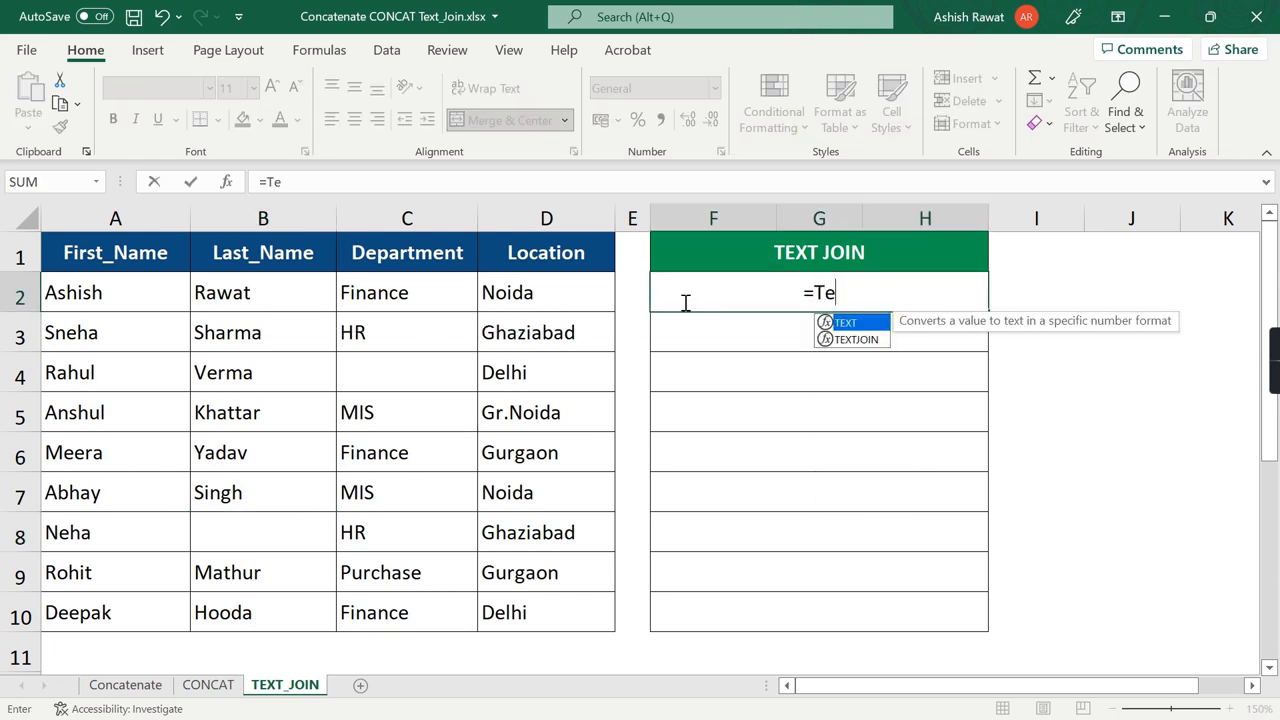
key("Down")
key("Tab")
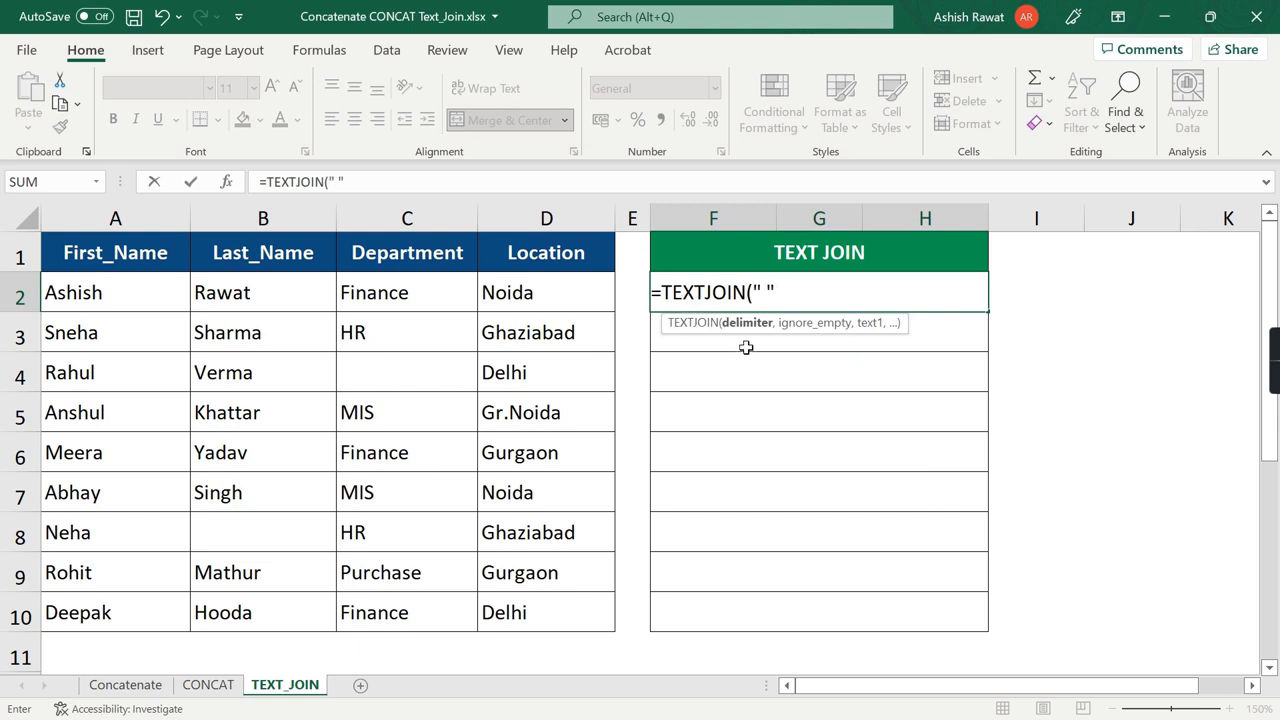
type(",")
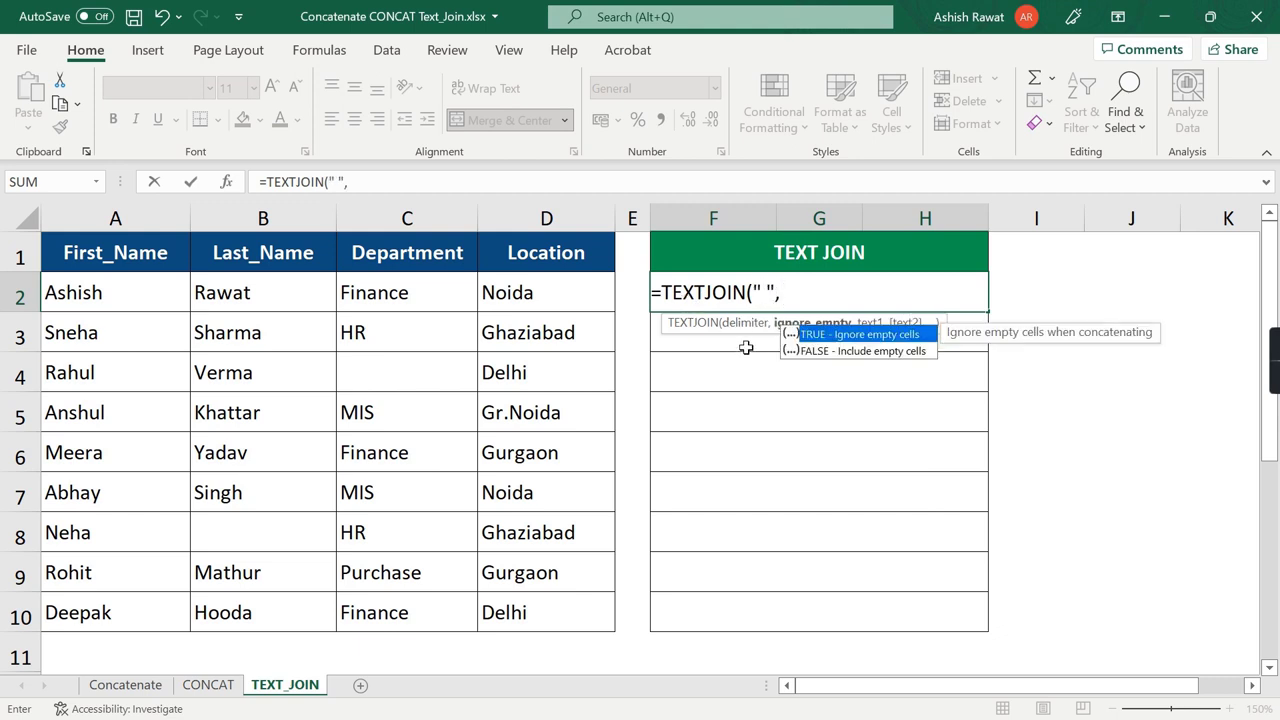
double_click(838, 336)
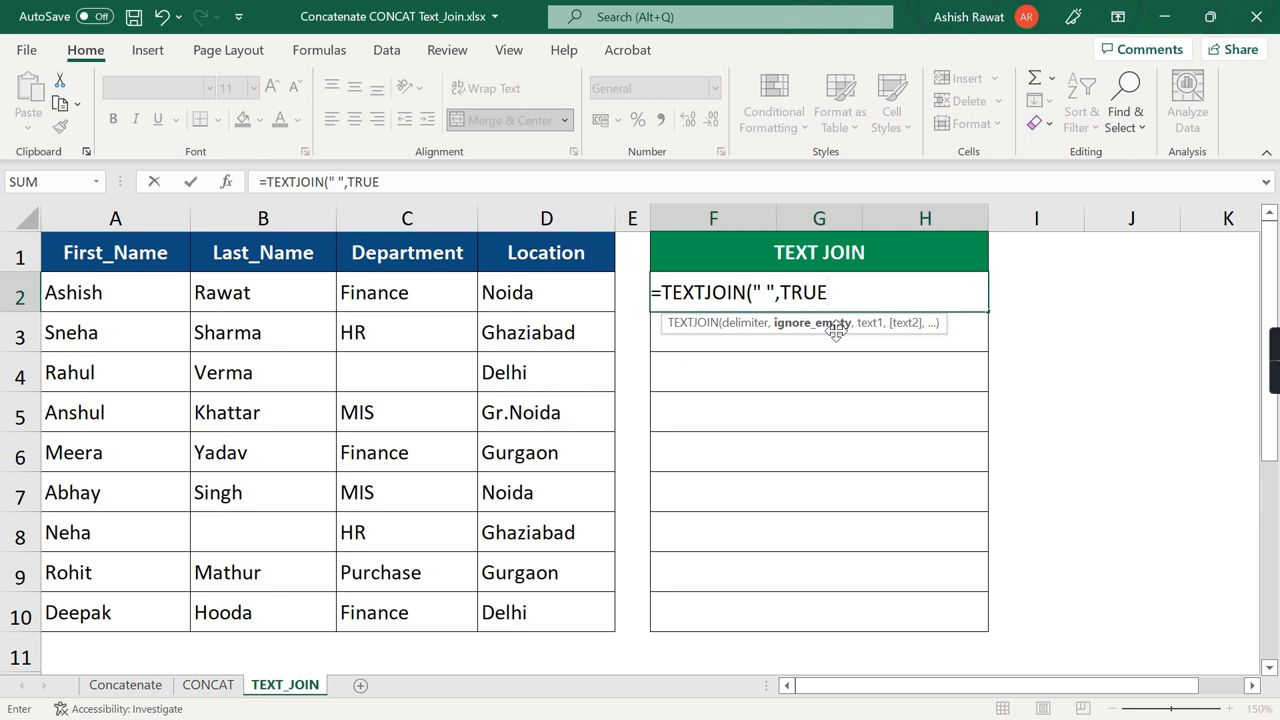
type(",")
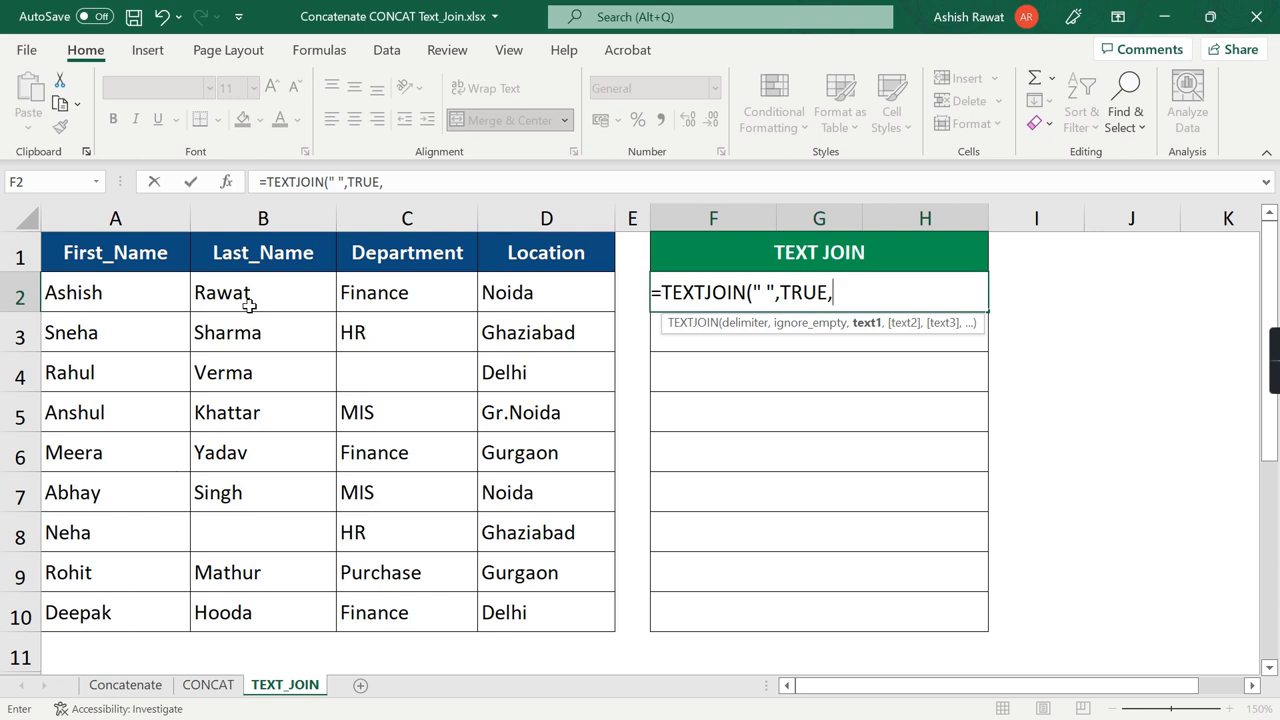
left_click(116, 300)
type(",")
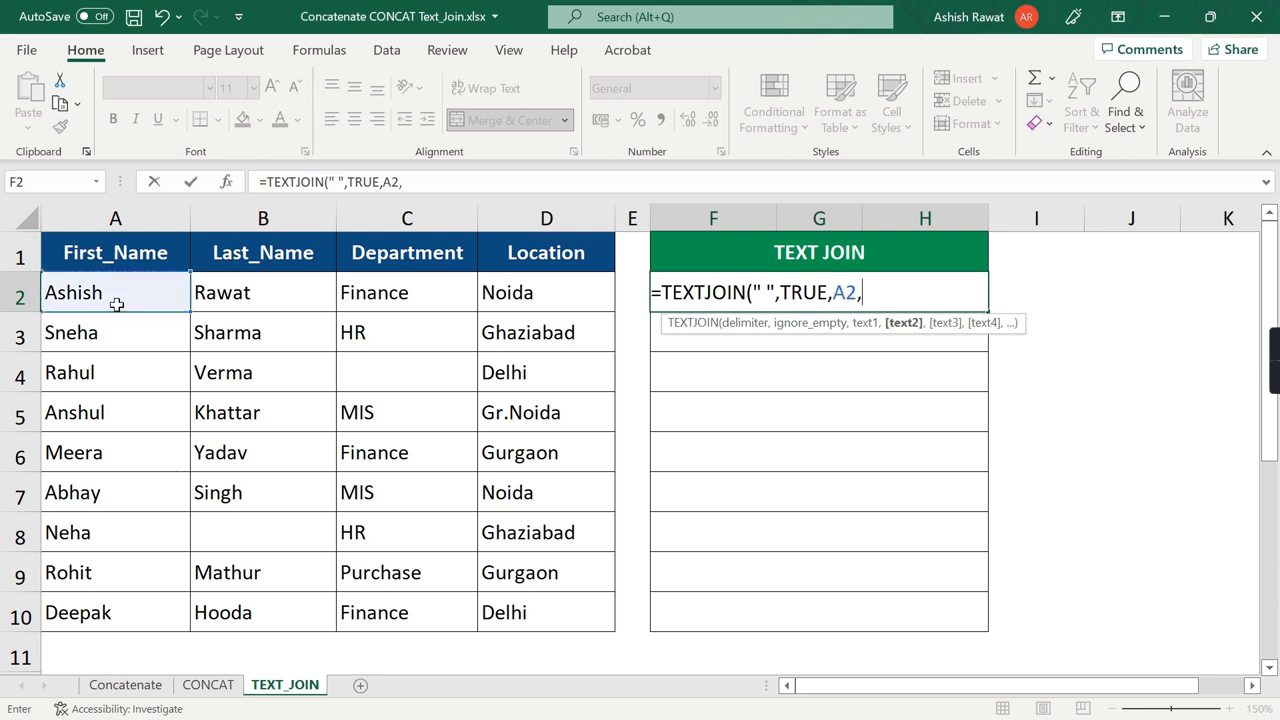
left_click(257, 290)
type(",")
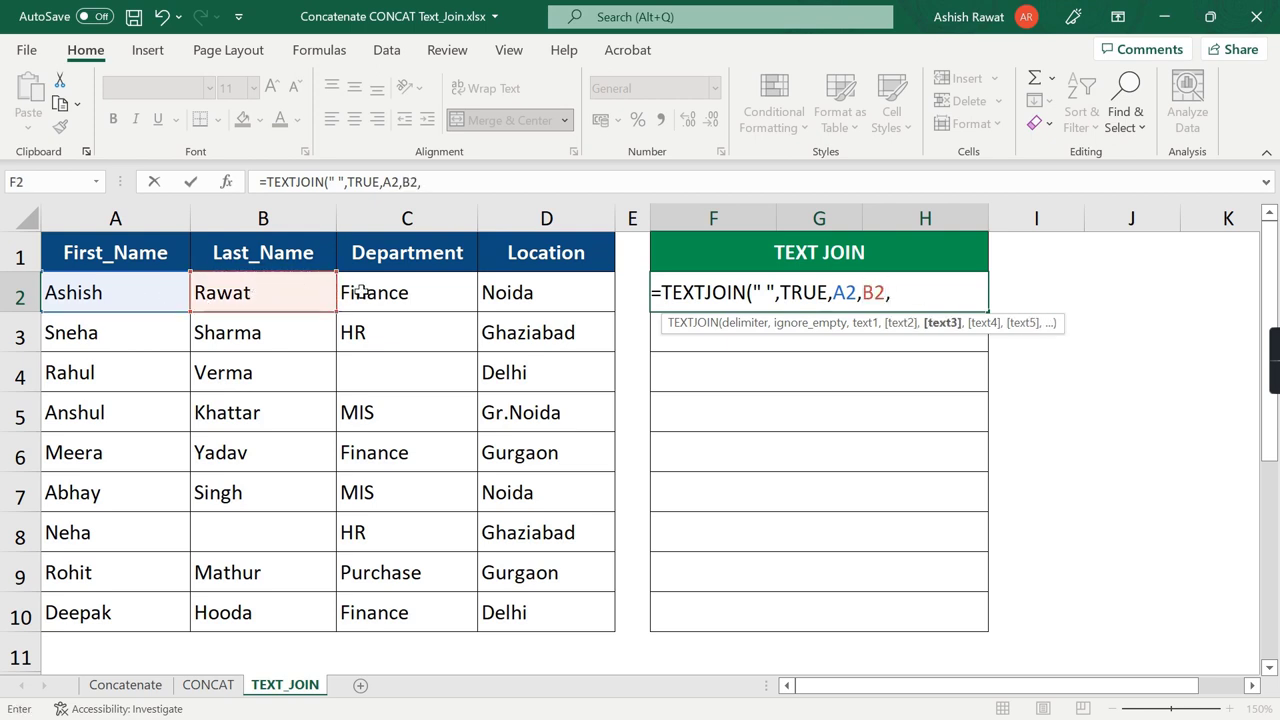
left_click(361, 290)
type(",")
left_click(510, 290)
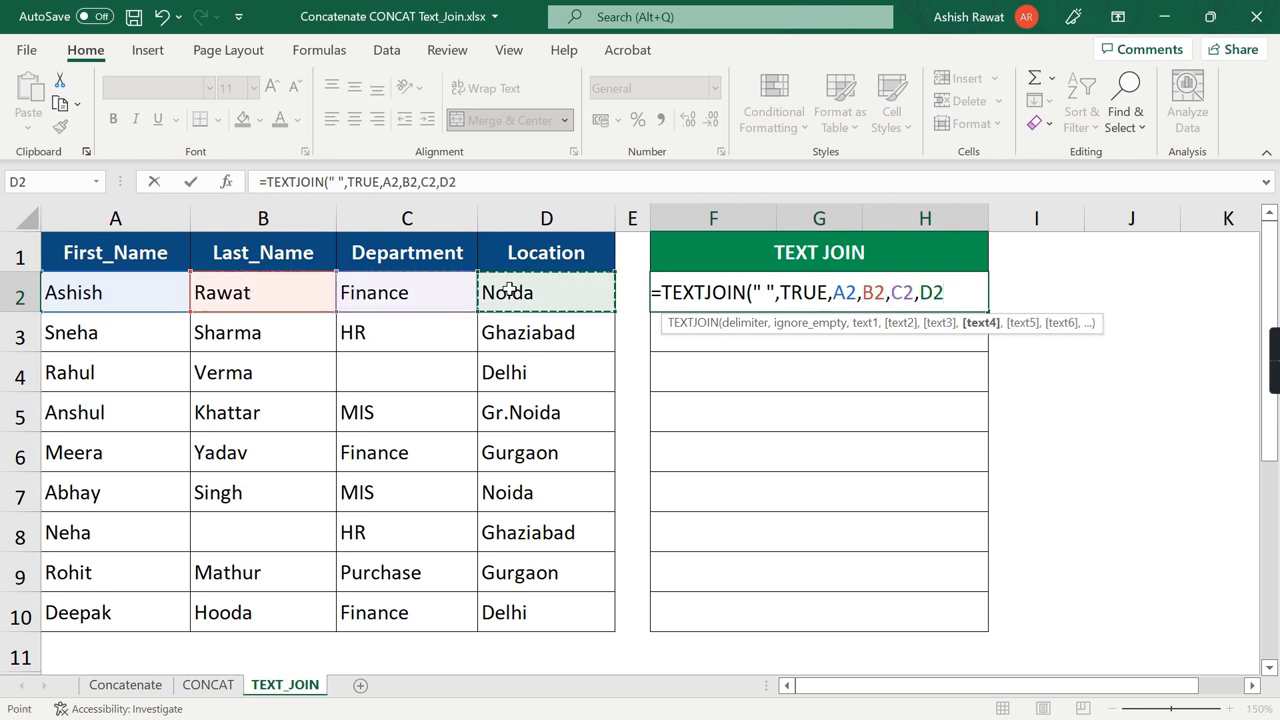
key("Return")
left_click(760, 292)
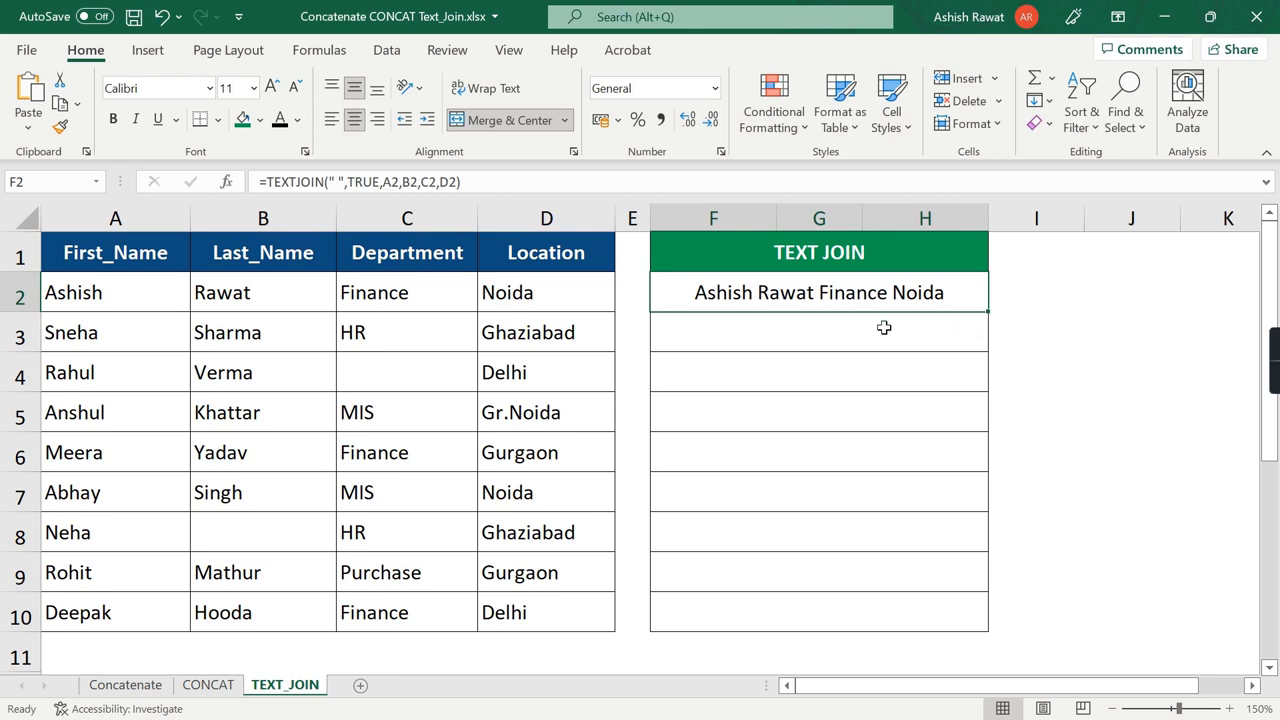
double_click(822, 292)
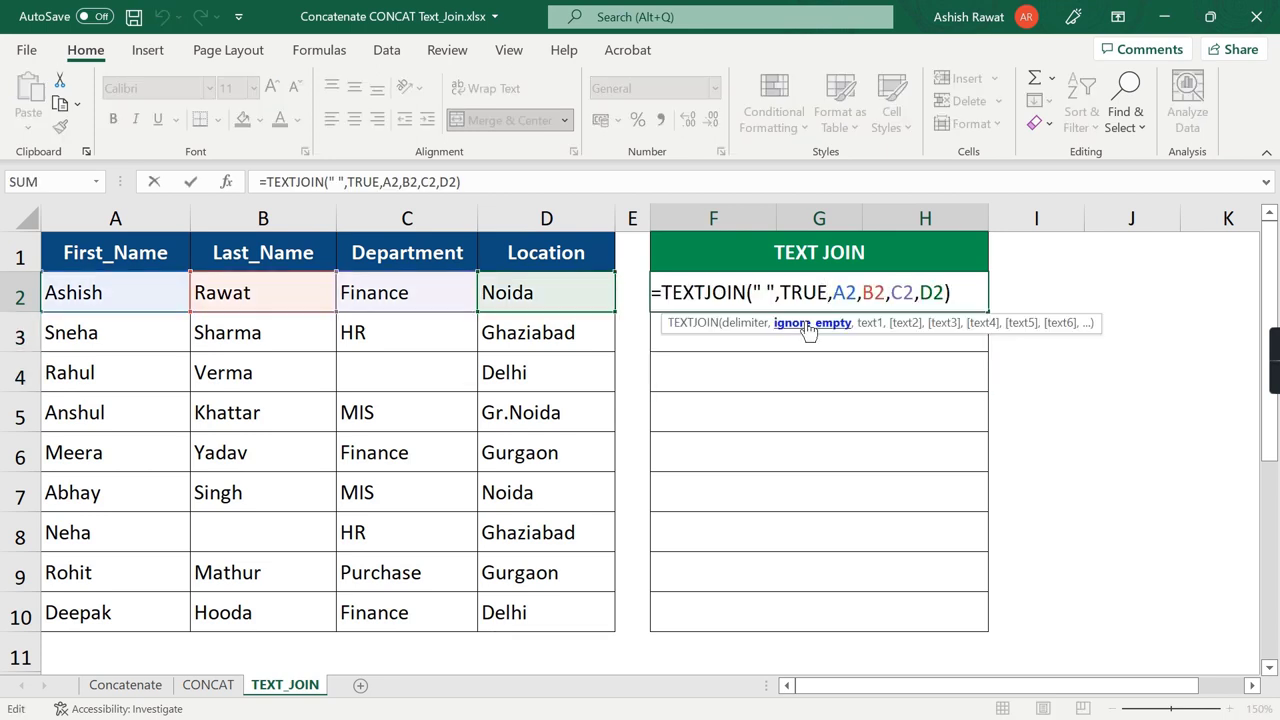
key("Escape")
left_click_drag(820, 286, 814, 360)
key("ctrl+d")
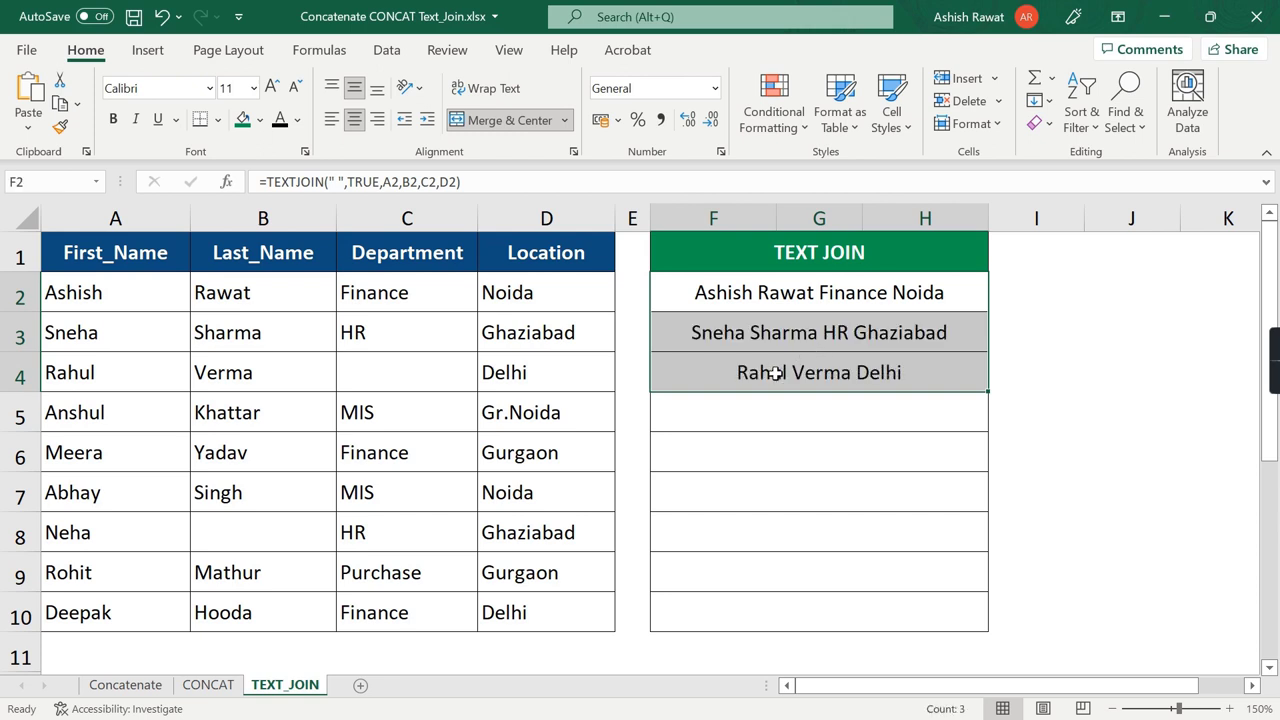
left_click(704, 374)
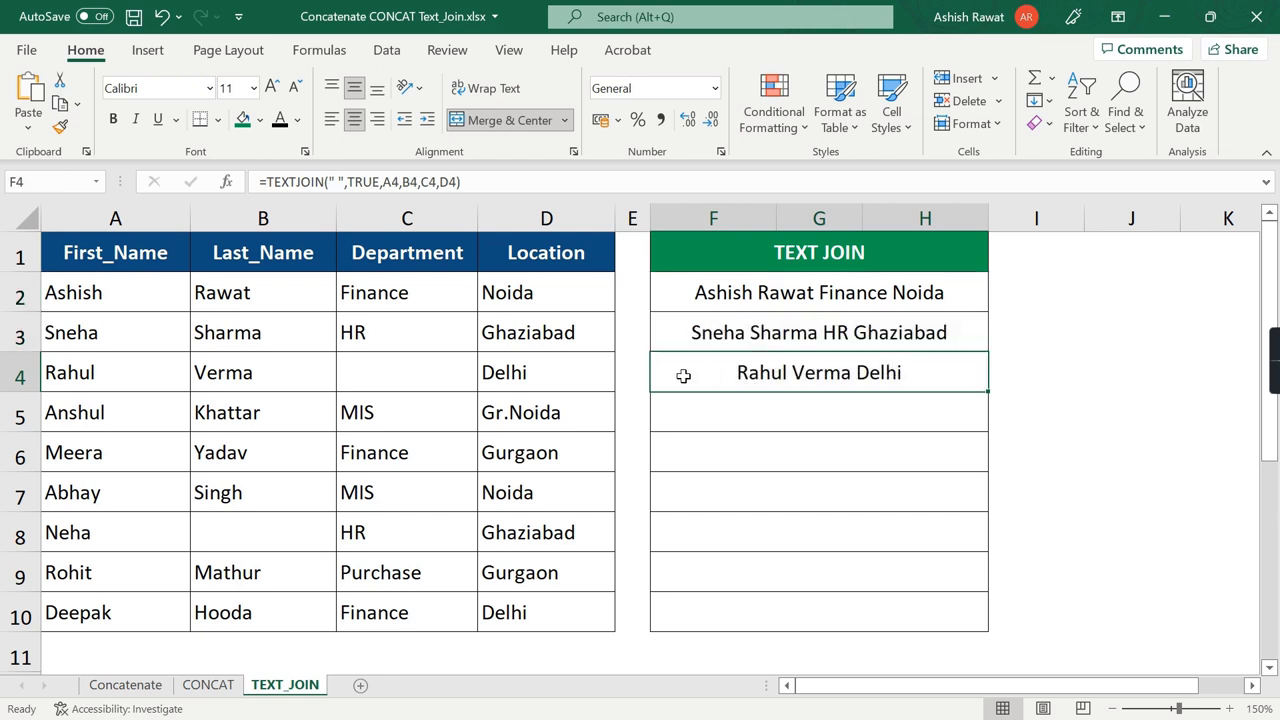
left_click(397, 373)
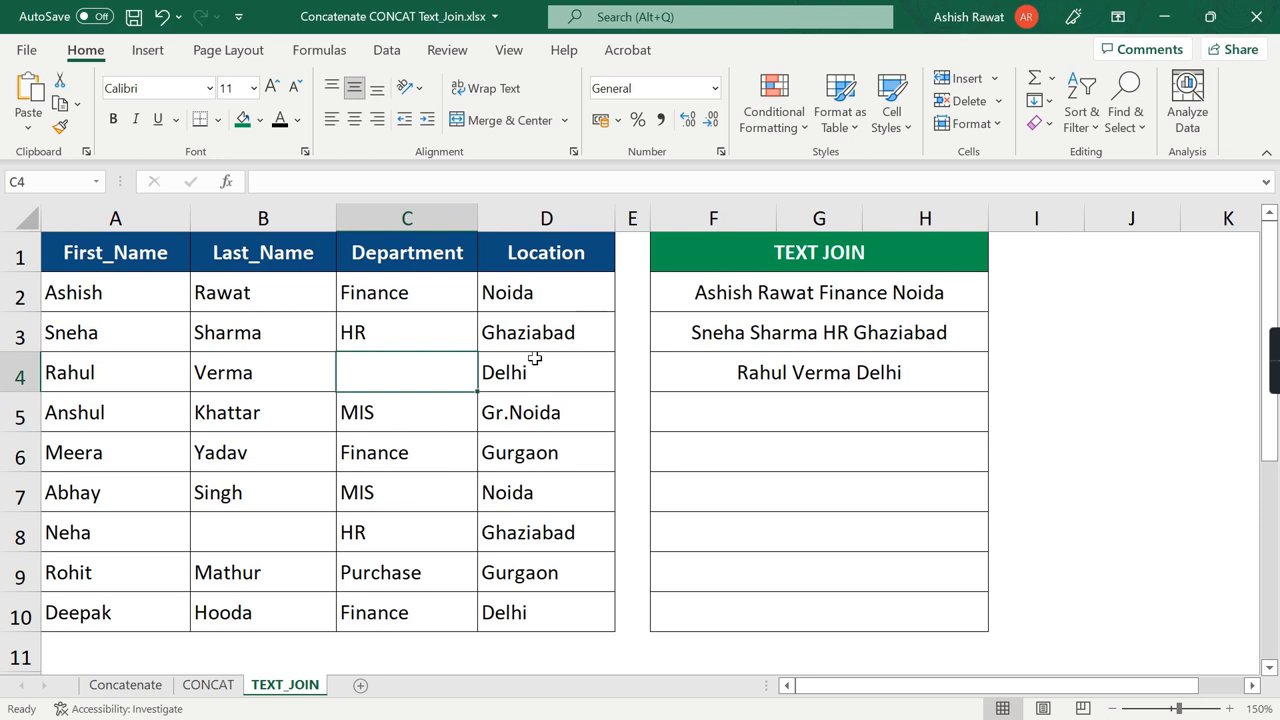
- Change F2's ignore_empty argument from TRUE to FALSE and reselect F2:F4
double_click(796, 293)
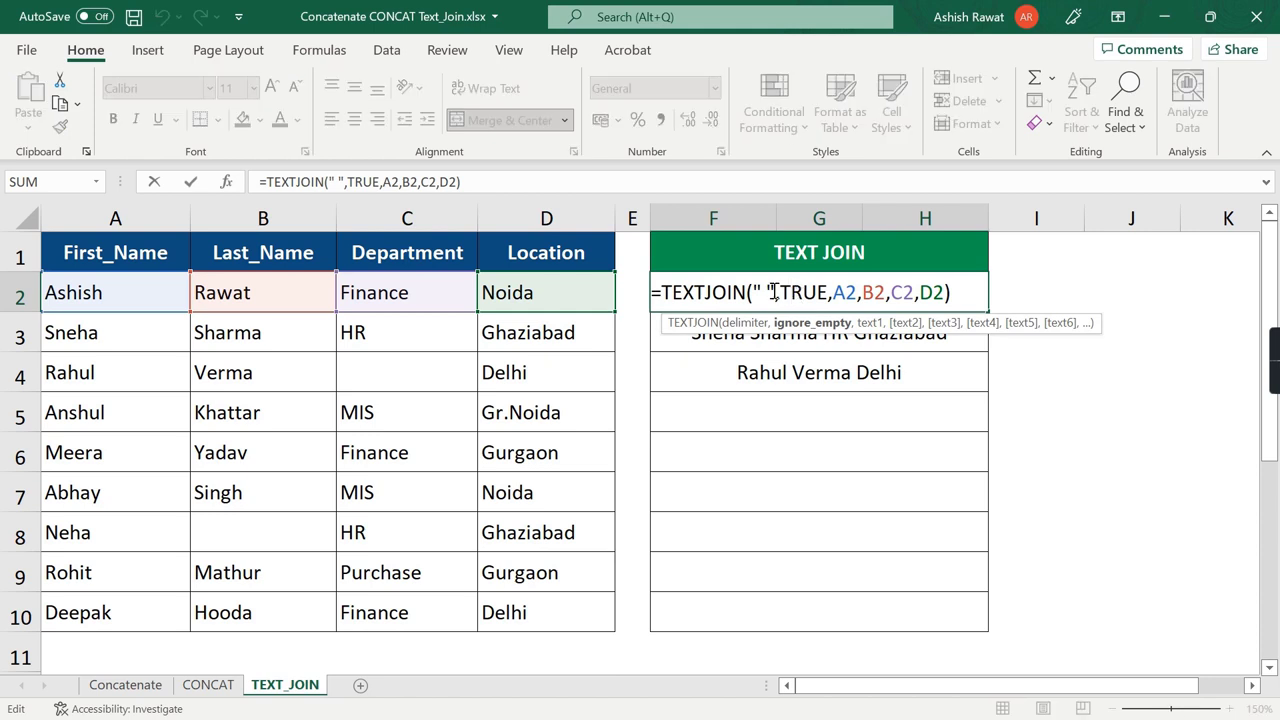
left_click_drag(781, 293, 826, 292)
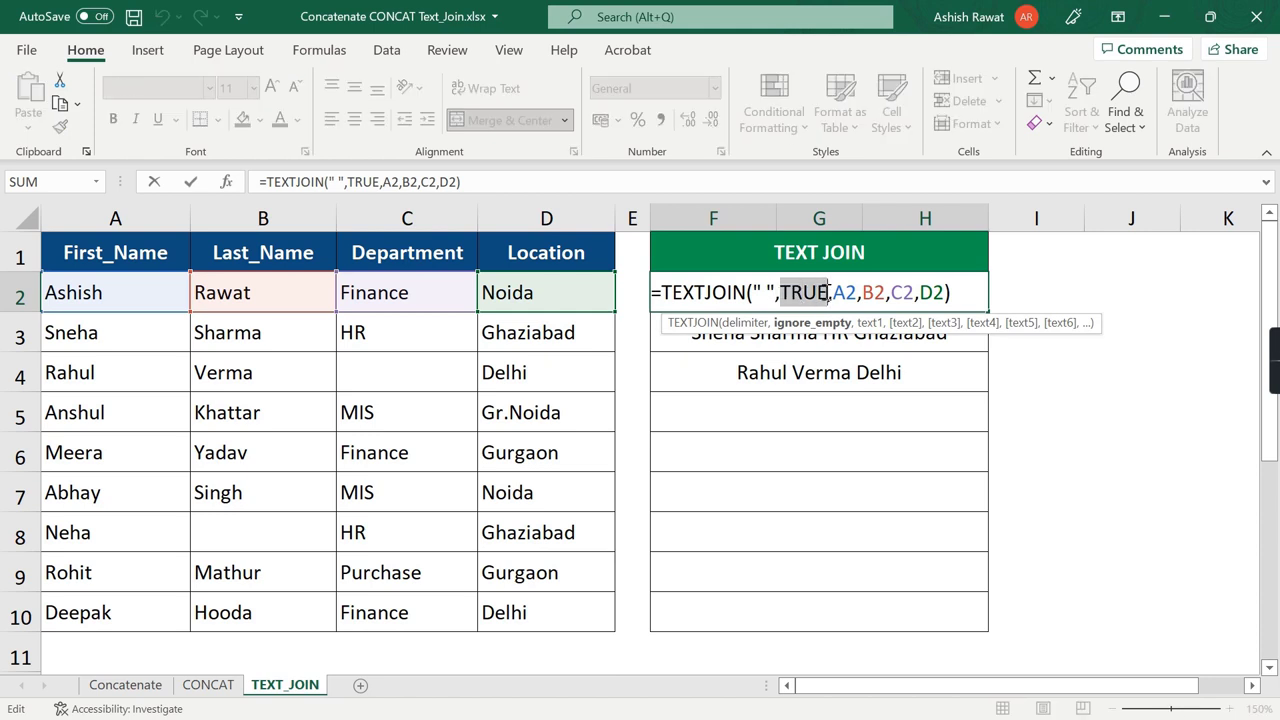
type("FA")
key("Down")
key("Tab")
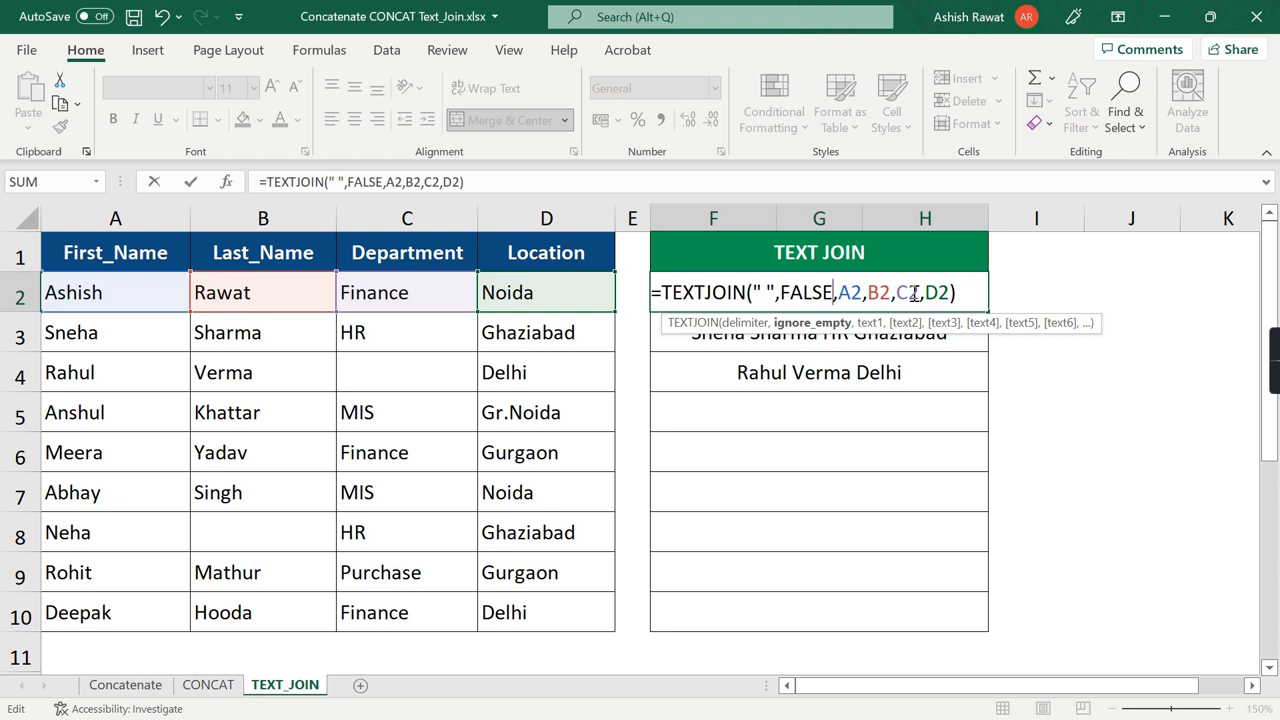
key("Return")
left_click_drag(894, 290, 886, 376)
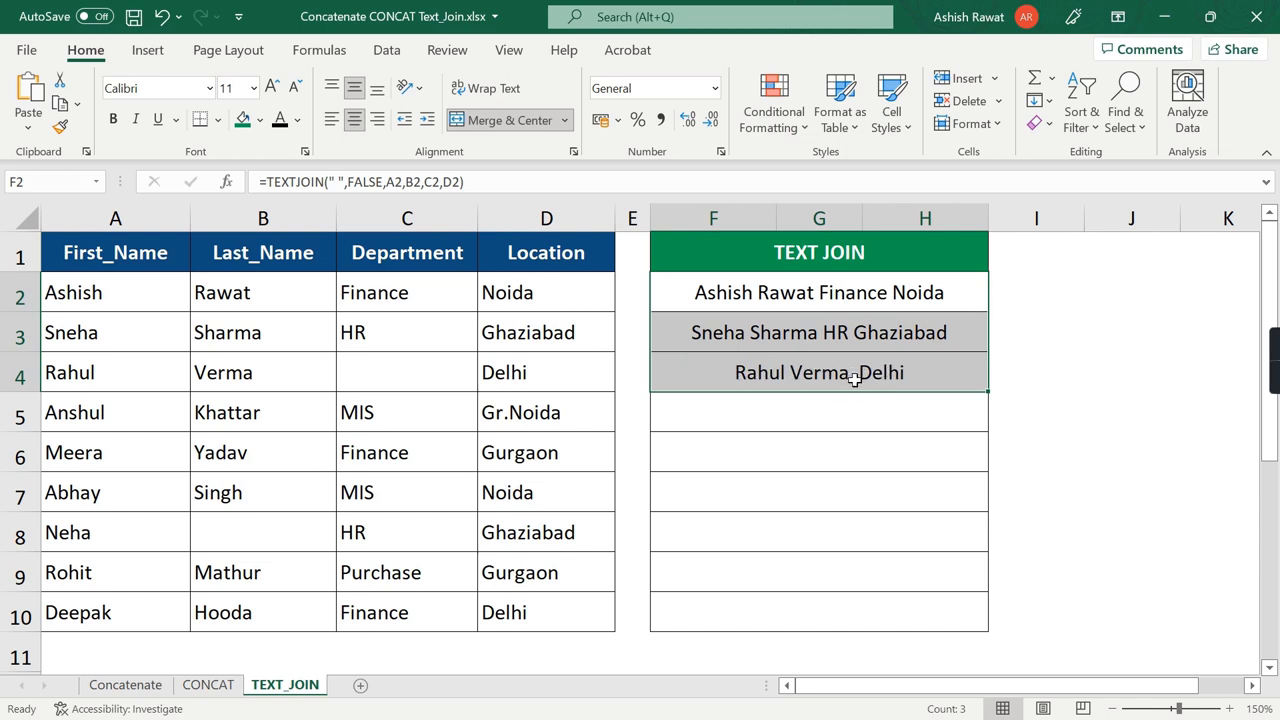
- Set F2's ignore_empty back to TRUE and fill the formula down through F10
left_click(795, 300)
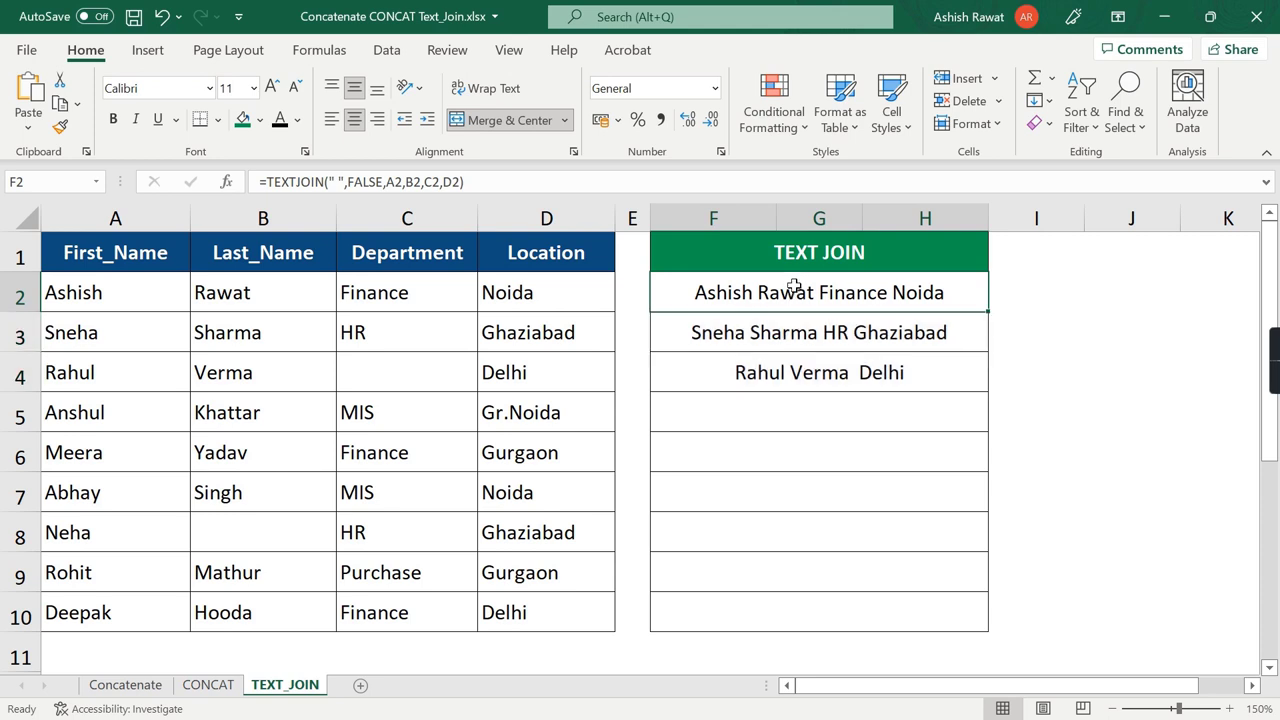
double_click(795, 291)
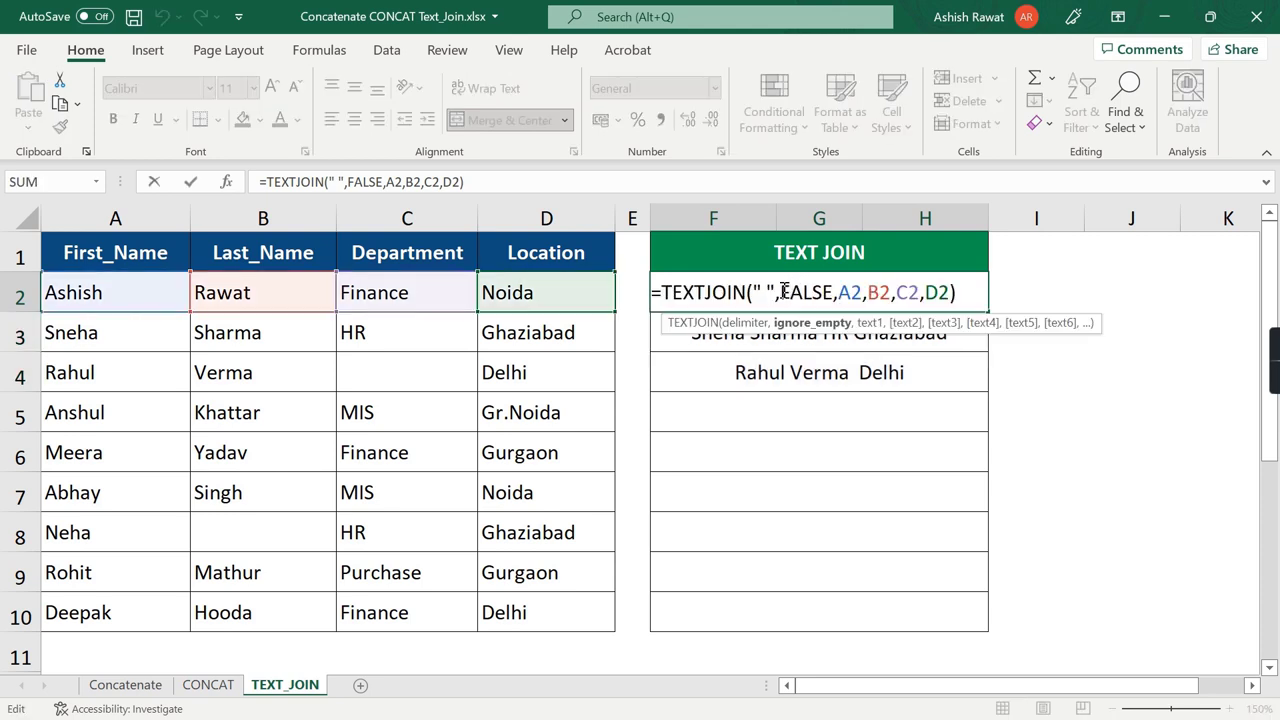
left_click_drag(780, 292, 836, 293)
type("TRUE")
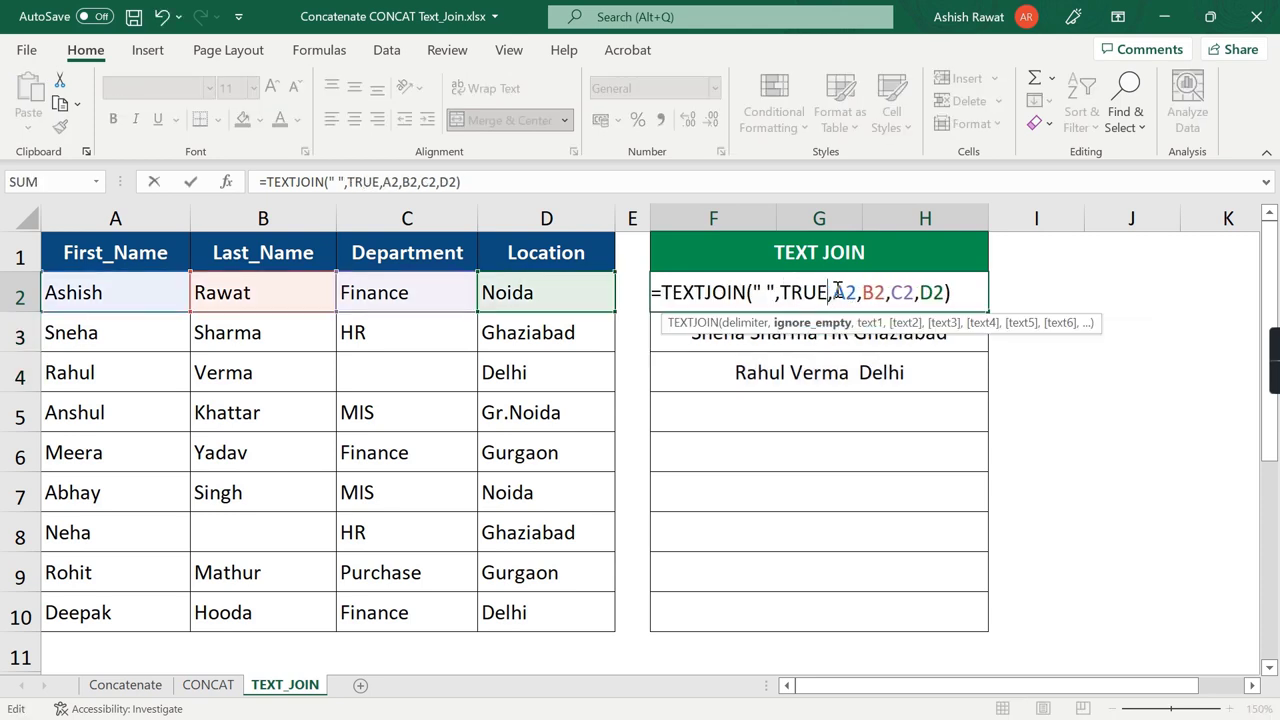
key("Return")
left_click_drag(829, 304, 818, 605)
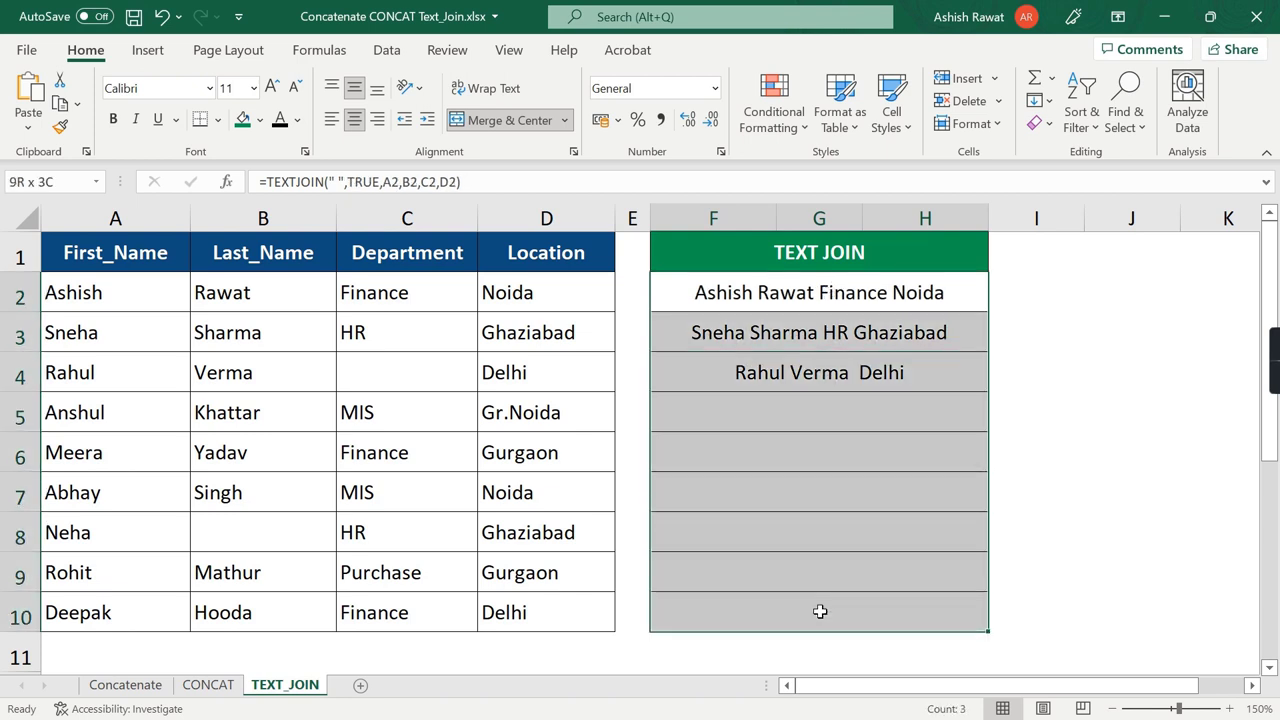
key("ctrl+d")
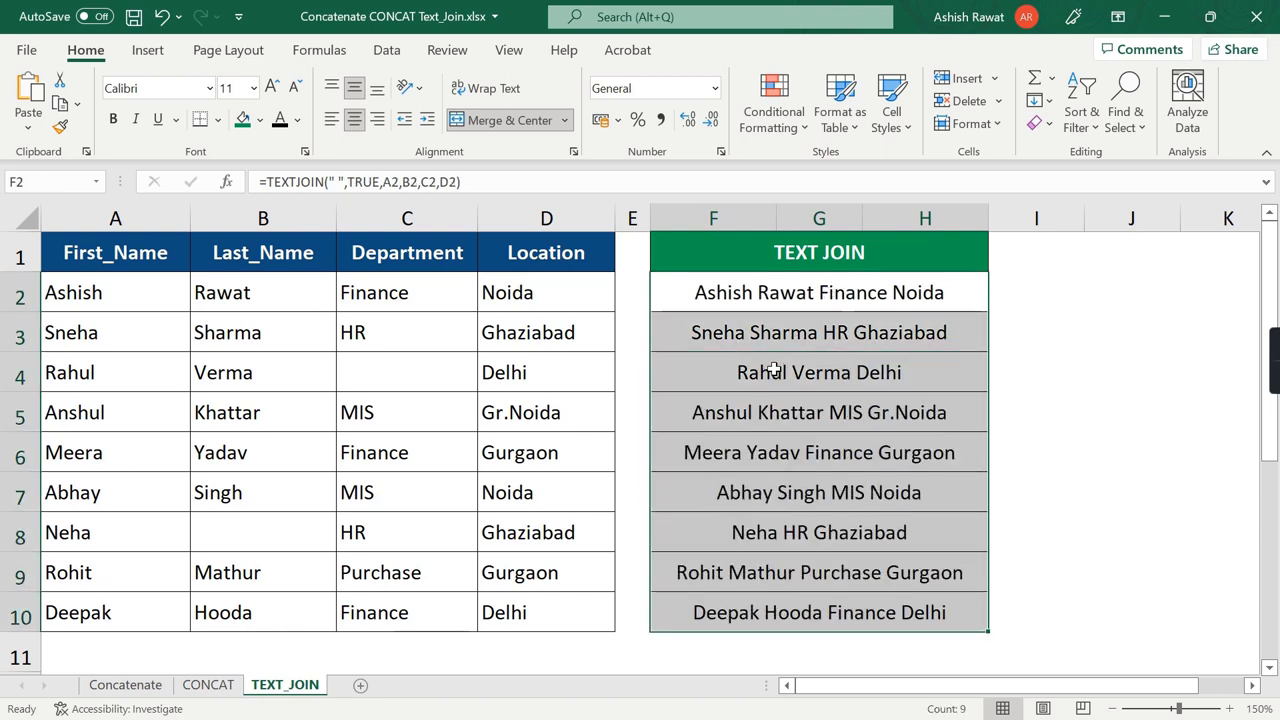
- Replace the four cell references with the range A2:D2 and copy the formula to F10
left_click(796, 304)
double_click(814, 294)
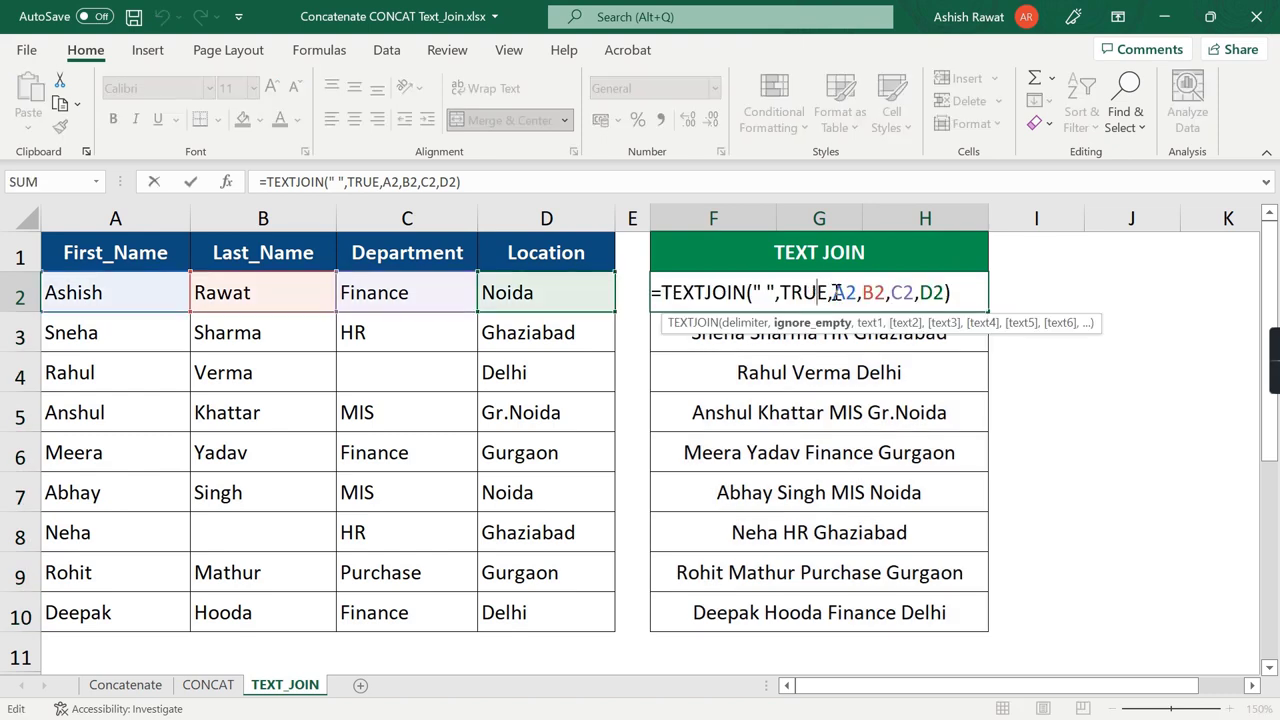
left_click_drag(833, 292, 946, 290)
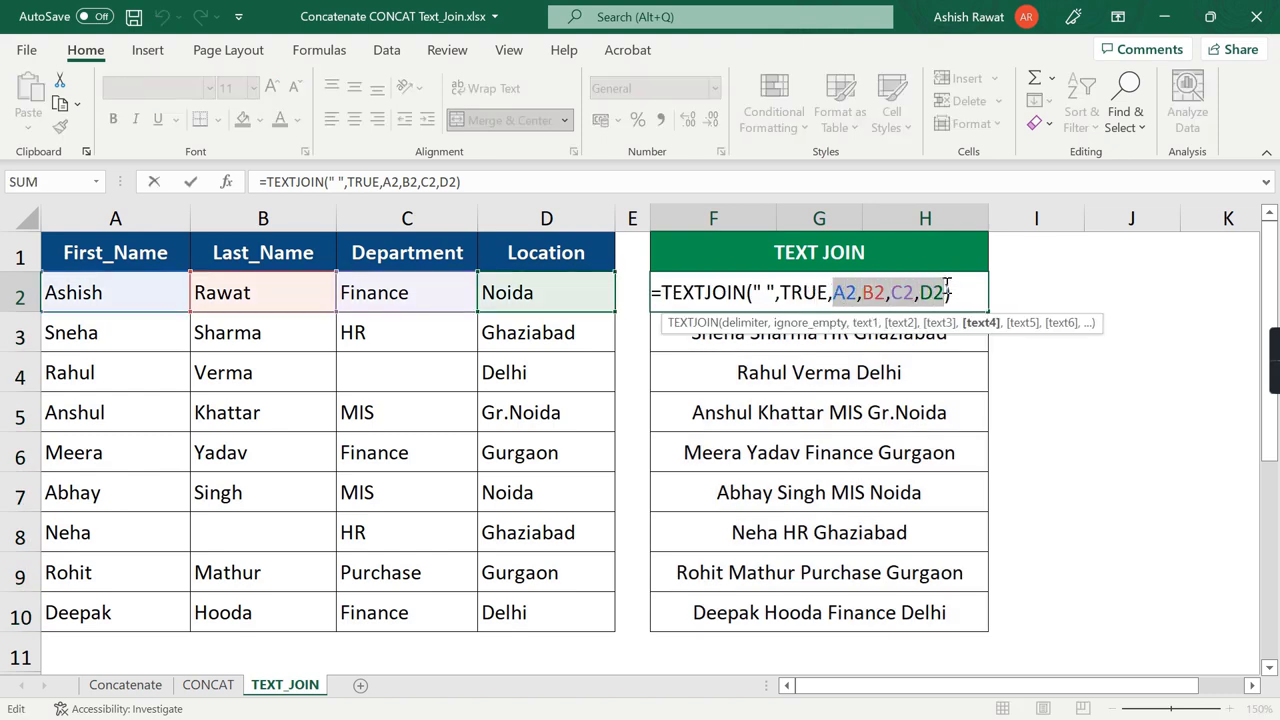
key("Delete")
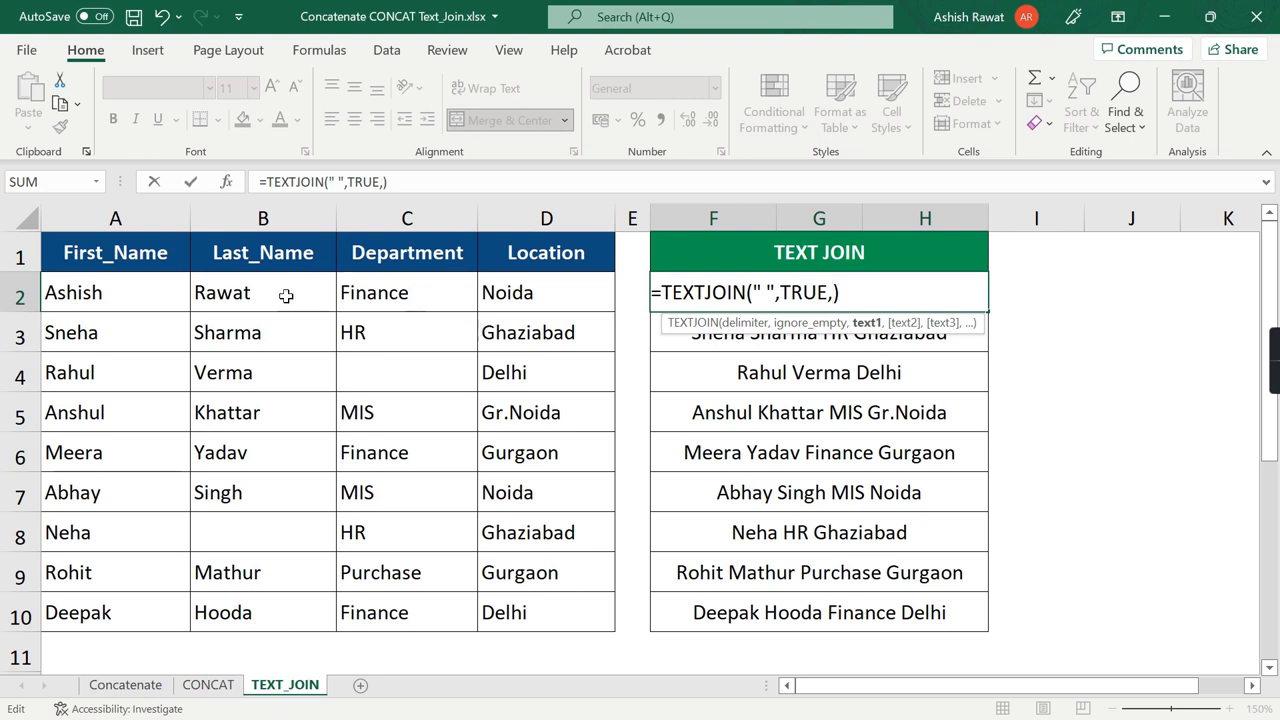
left_click_drag(129, 285, 495, 280)
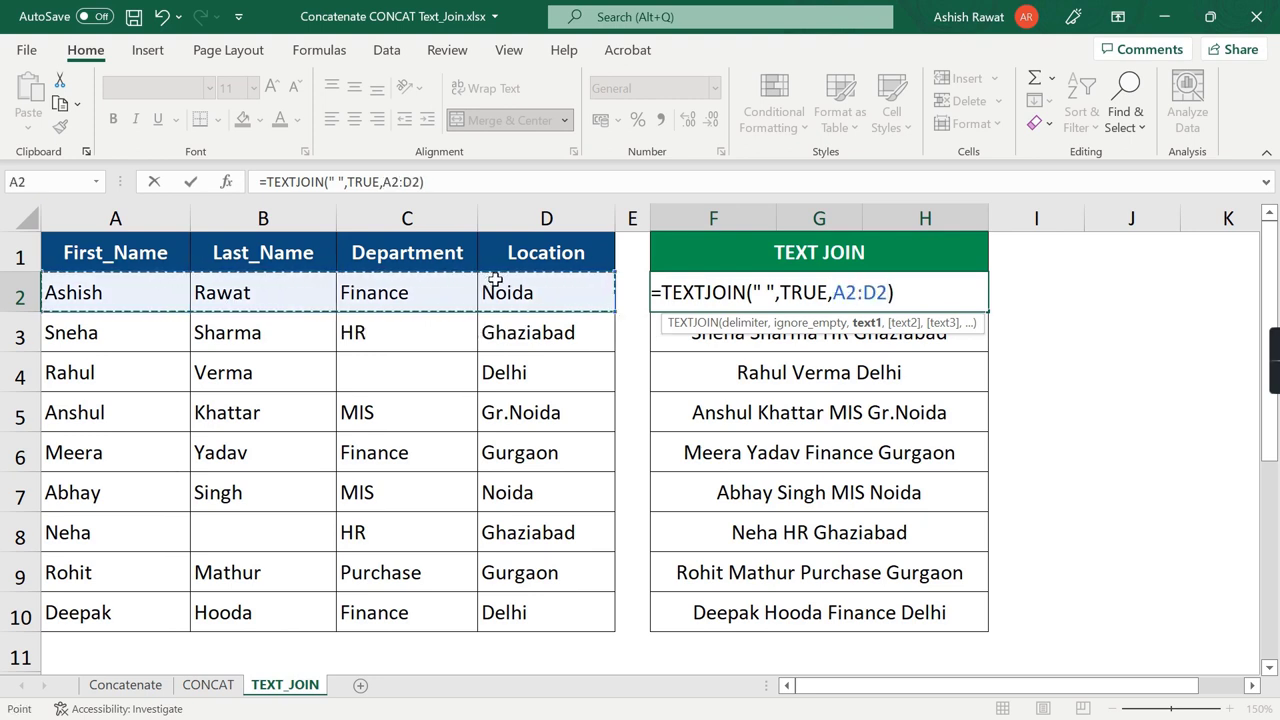
key("Return")
left_click(737, 290)
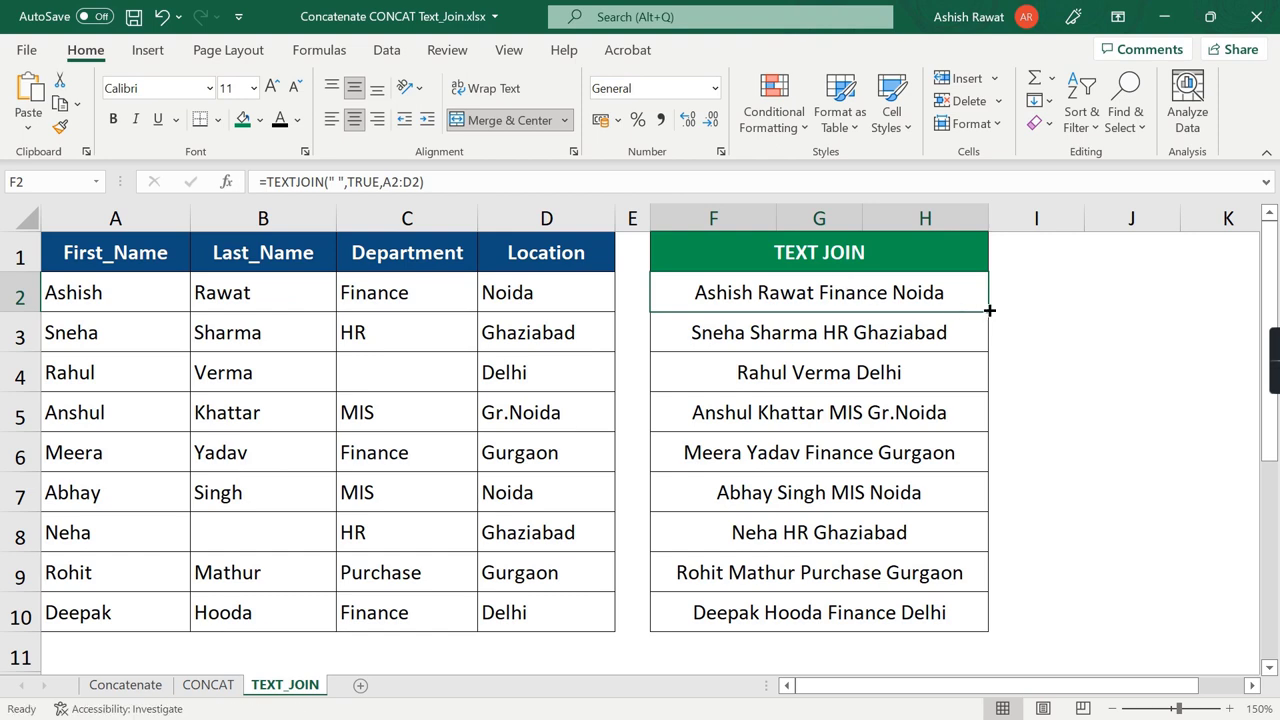
left_click_drag(989, 314, 963, 628)
double_click(988, 293)
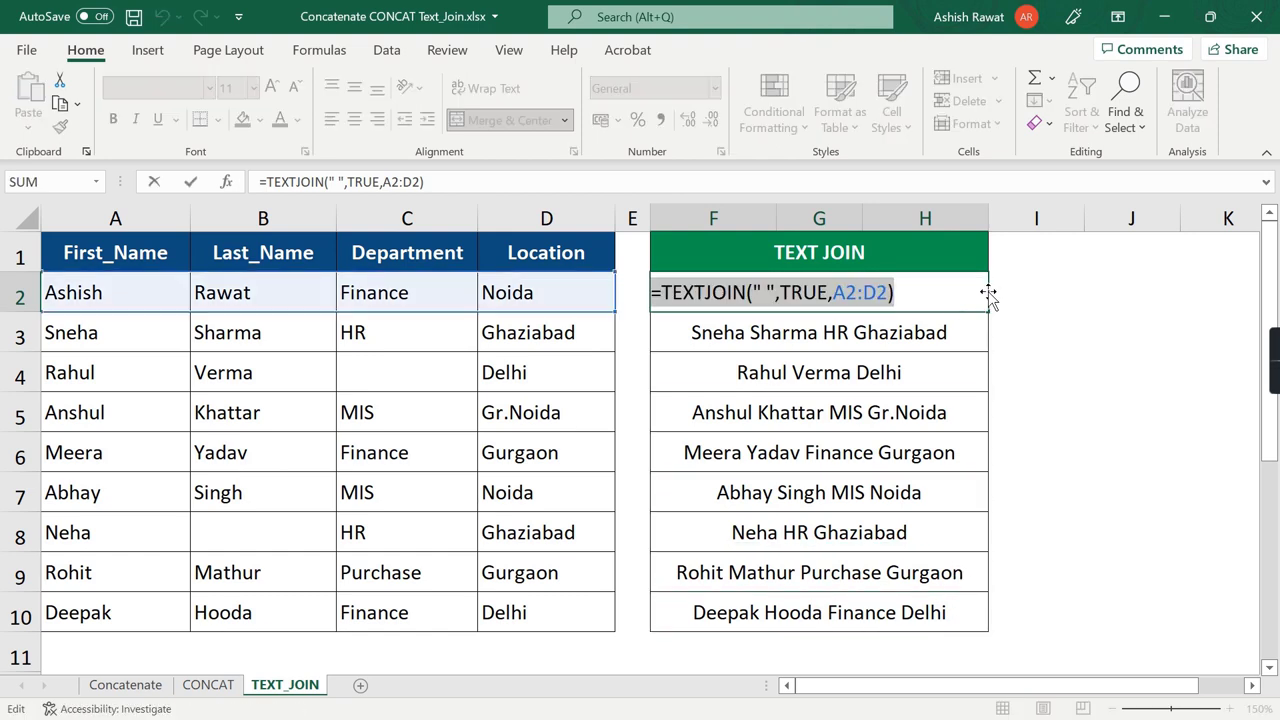